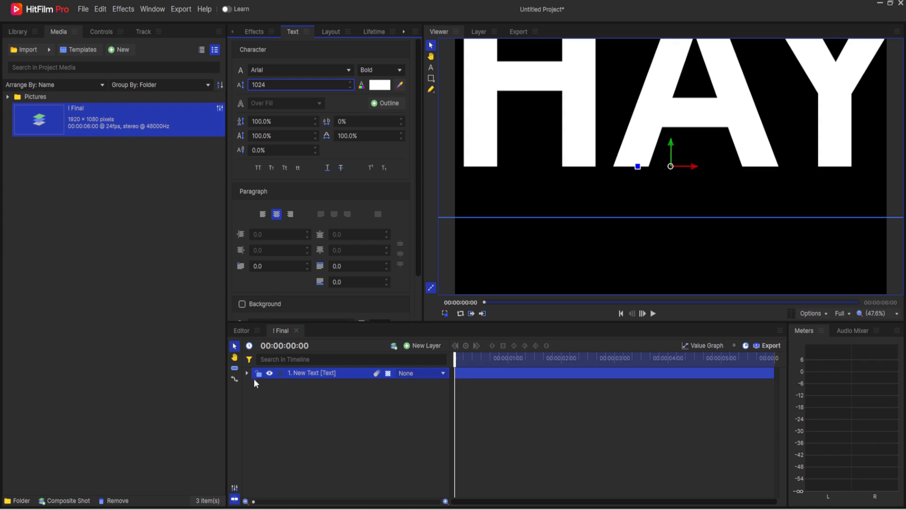
Set the new text layer's scale to 28% so the oversized title fits inside the frame.
click(247, 373)
click(257, 384)
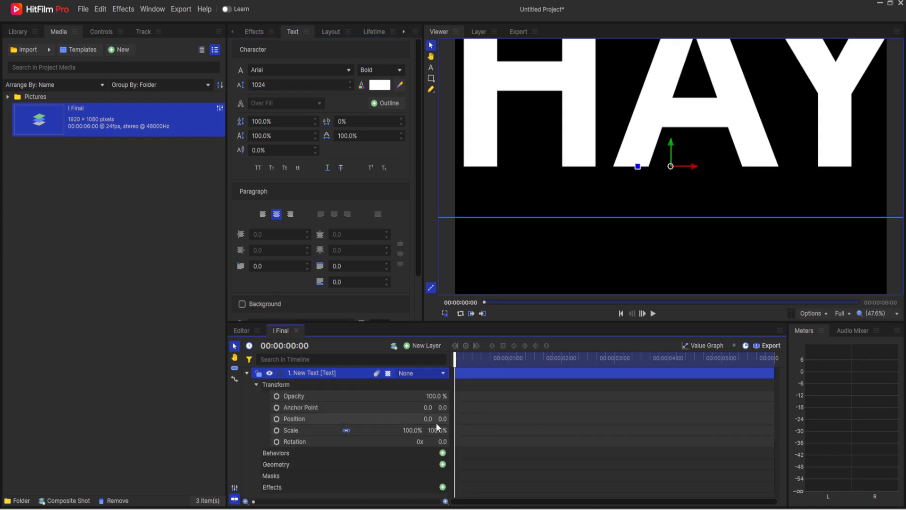
click(413, 430)
text(28)
key(Return)
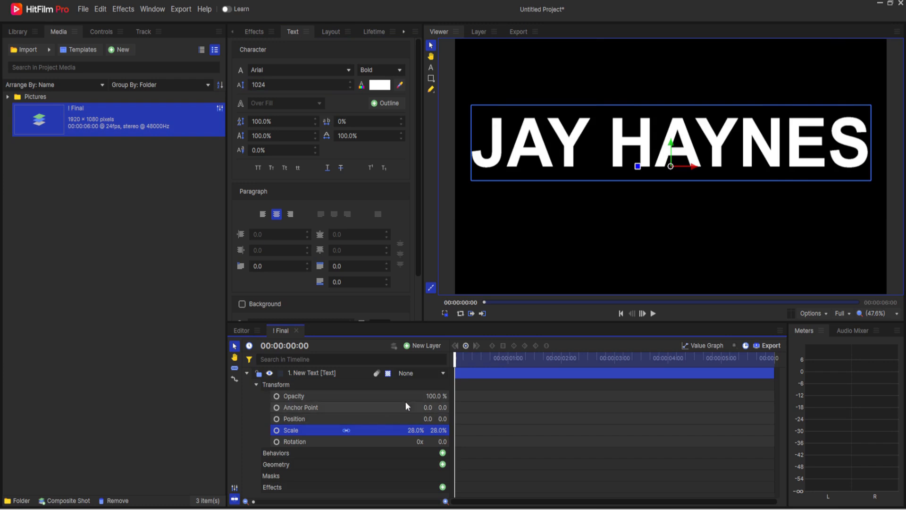
Center the title vertically by setting the text layer's anchor point Y value to about 380.
drag(442, 407, 477, 407)
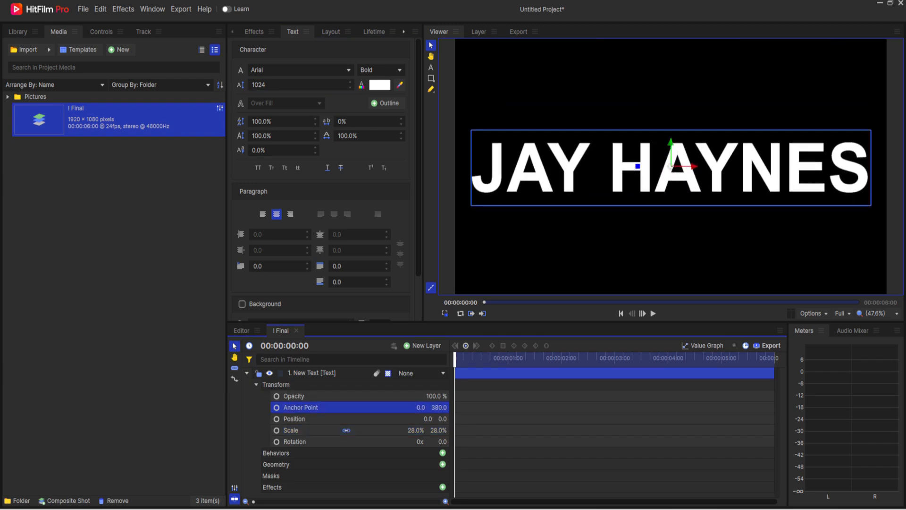
click(444, 407)
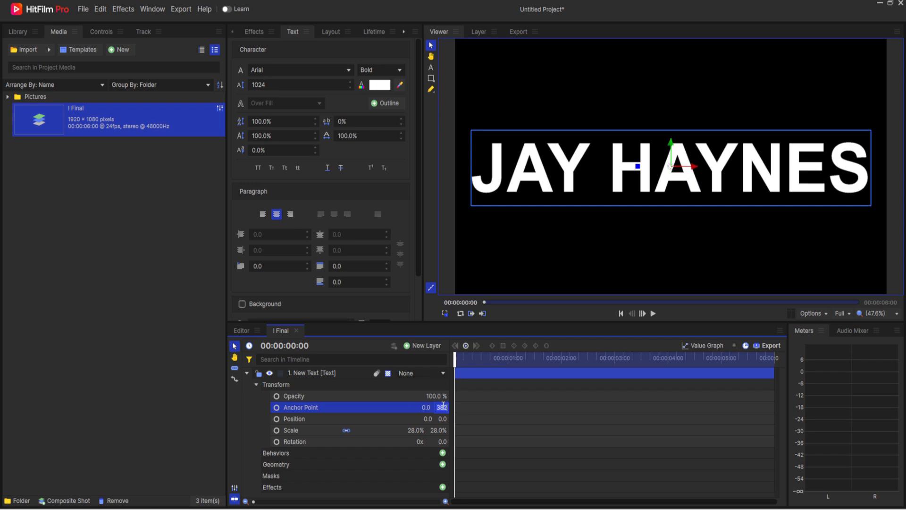
click(247, 372)
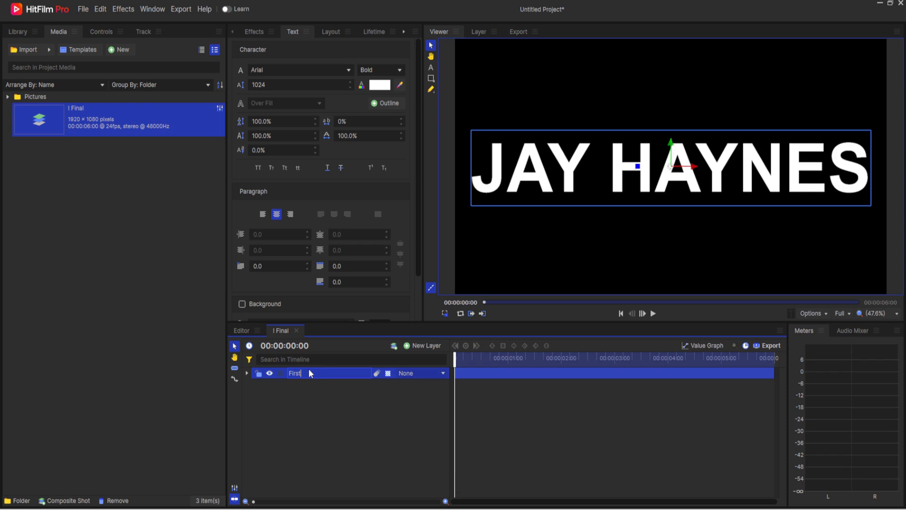
Rename the text layer as First.
click(309, 369)
text(First)
key(Return)
Duplicate the First text layer as Second and place the copy beneath the original in the layer stack.
right_click(309, 369)
click(341, 204)
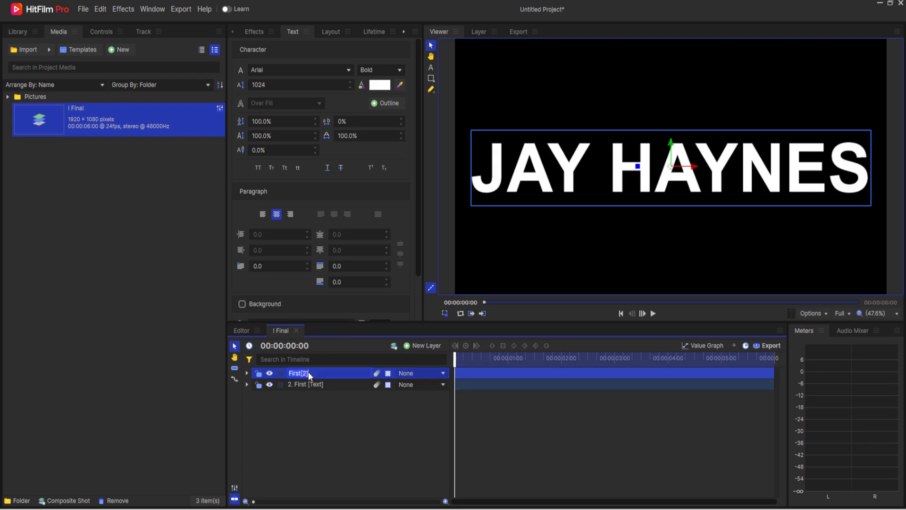
text(Second [Text)
drag(307, 372, 318, 395)
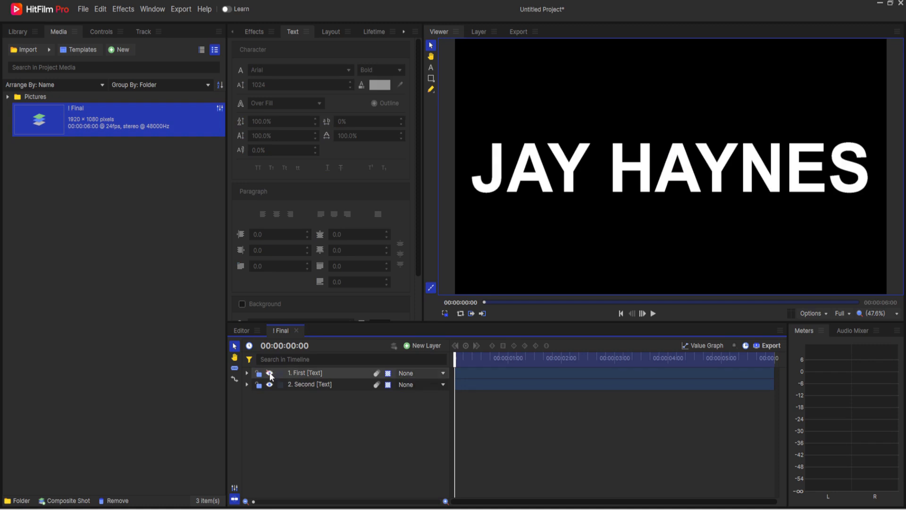
With the First layer hidden, replace the Second layer's text with FILM SENSEI using the Text tool.
click(298, 383)
click(430, 67)
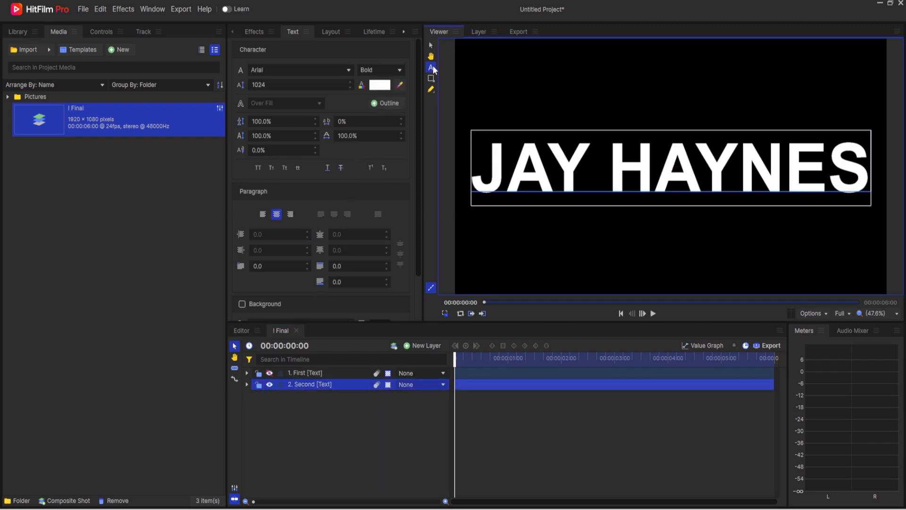
key(BackSpace)
key(BackSpace)
key(BackSpace)
key(BackSpace)
key(BackSpace)
key(BackSpace)
key(BackSpace)
key(BackSpace)
key(BackSpace)
key(BackSpace)
text(FILM SENSEI)
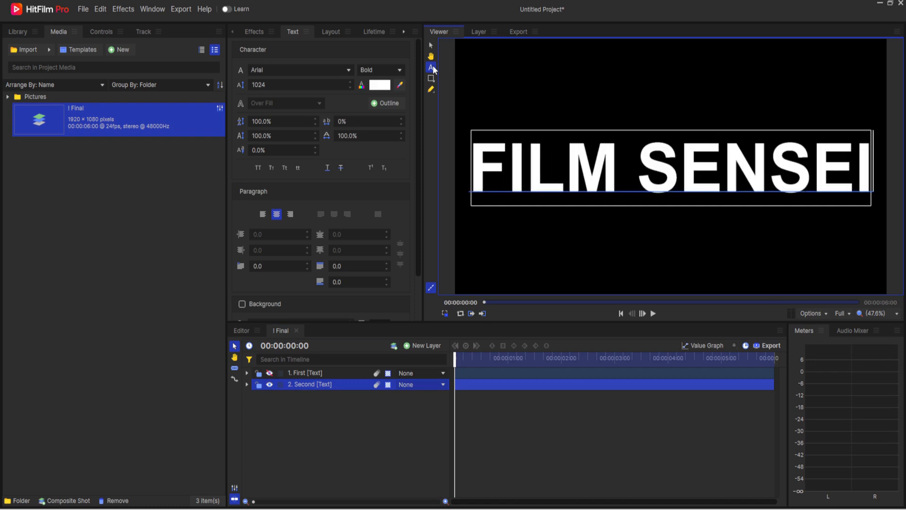
click(430, 45)
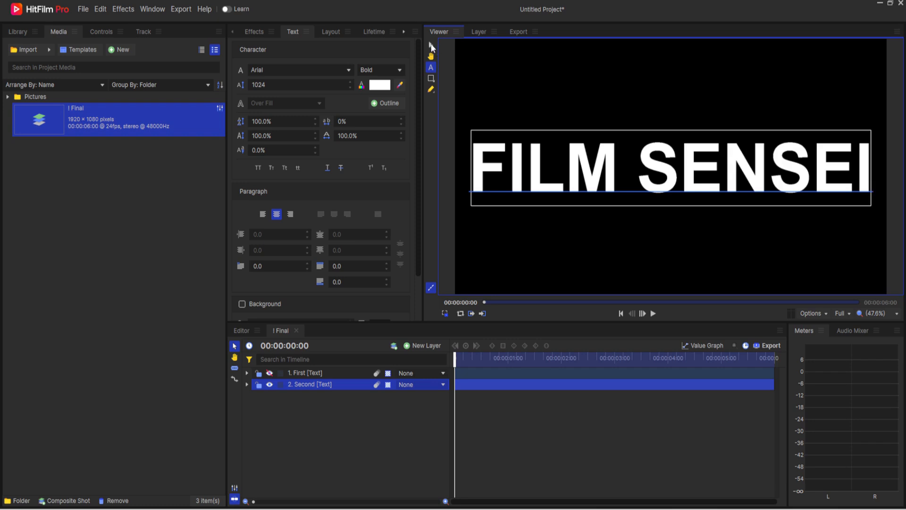
Switch visibility between the First and Second text layers to compare the alignment of the two titles.
click(269, 373)
click(270, 384)
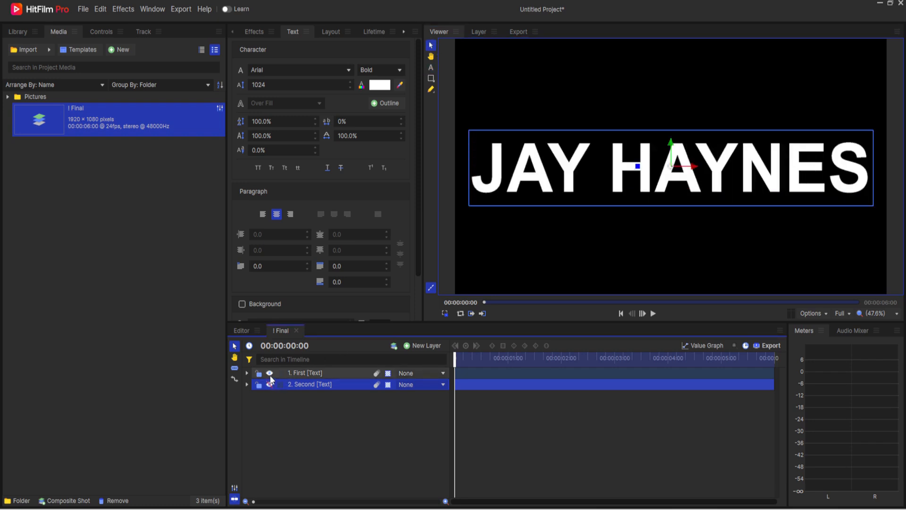
click(270, 385)
click(270, 373)
Set the First layer's text color to pure red, #FF0000.
click(302, 373)
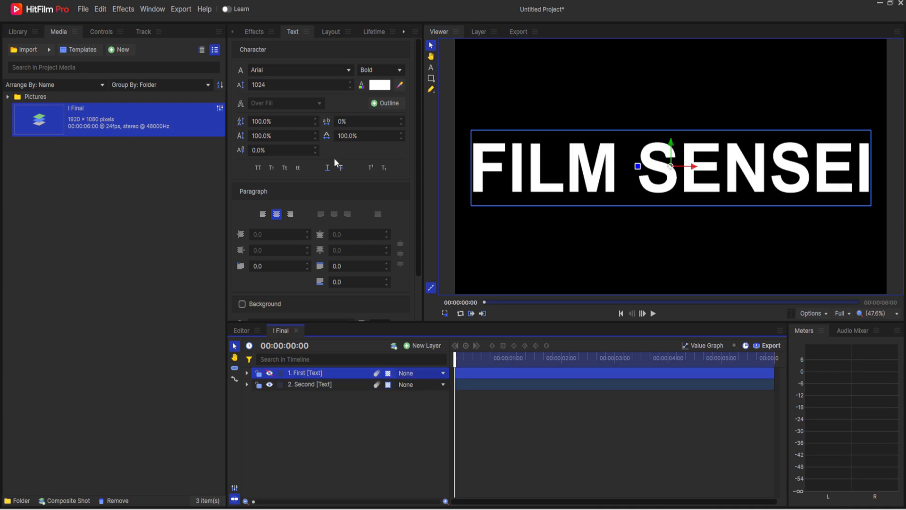
click(380, 85)
drag(438, 206, 522, 143)
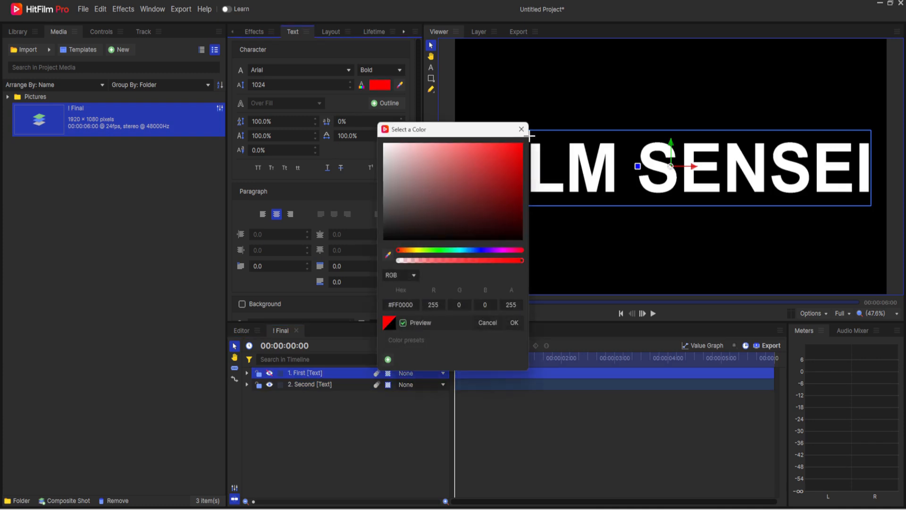
click(514, 323)
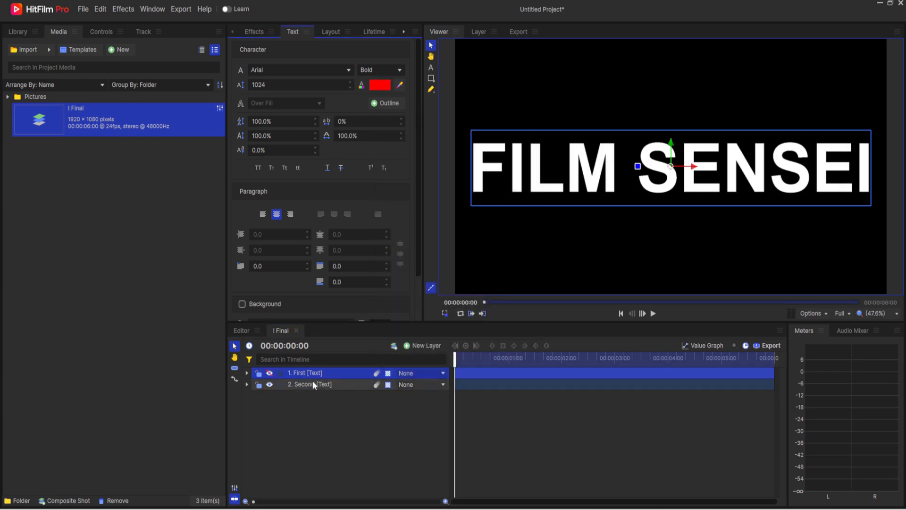
Check the red title overlaid on the white one and each title alone by toggling layer visibility, leaving only Second shown and selected.
click(270, 383)
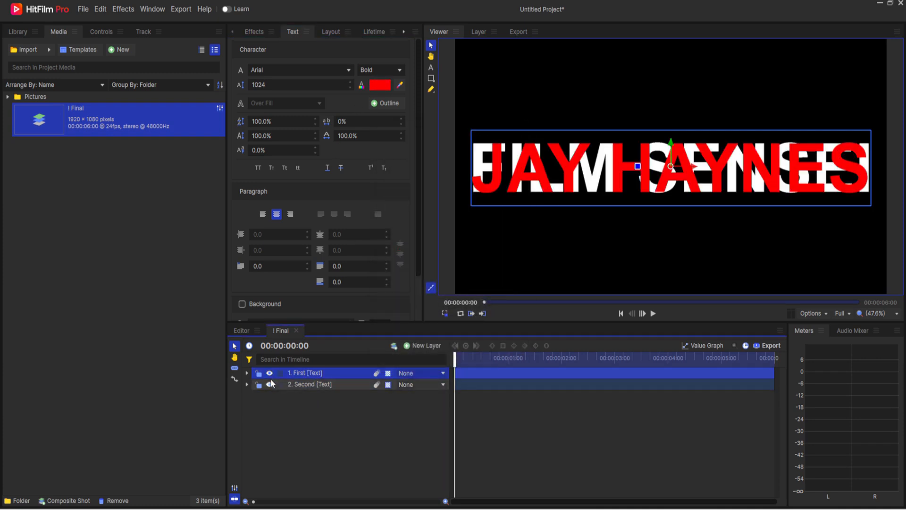
click(306, 384)
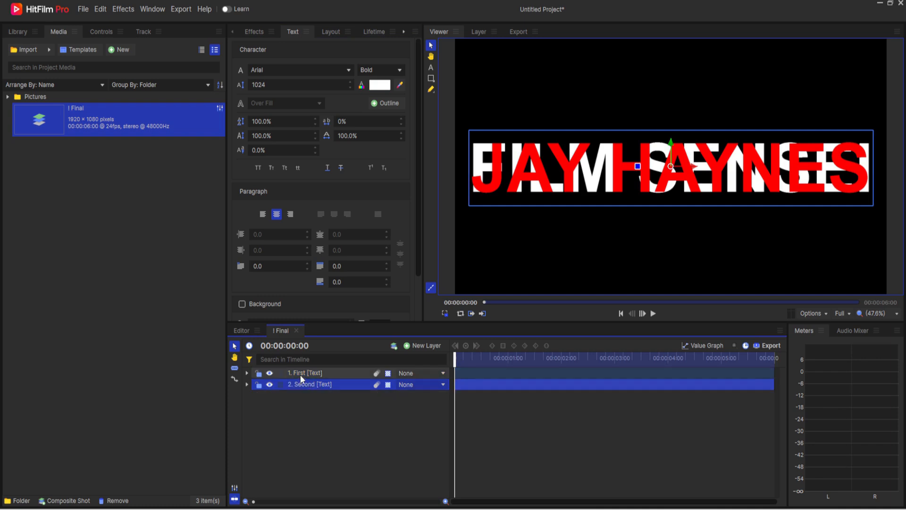
click(270, 384)
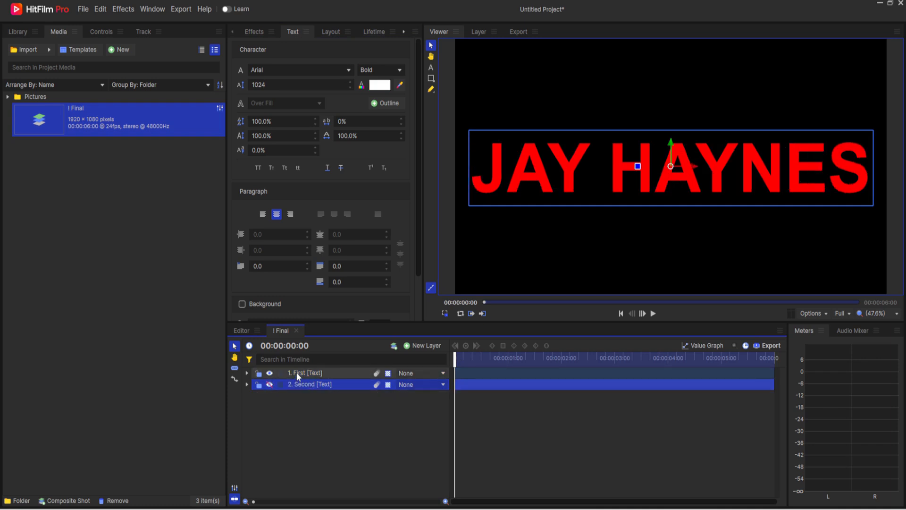
click(270, 374)
click(269, 385)
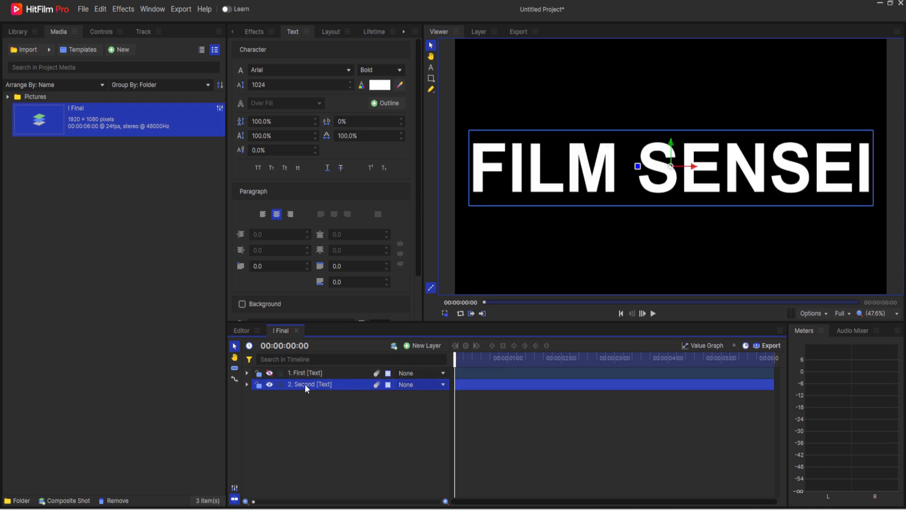
Set the Second layer's text color to blue, #1100FF, and make the First layer visible again.
click(380, 85)
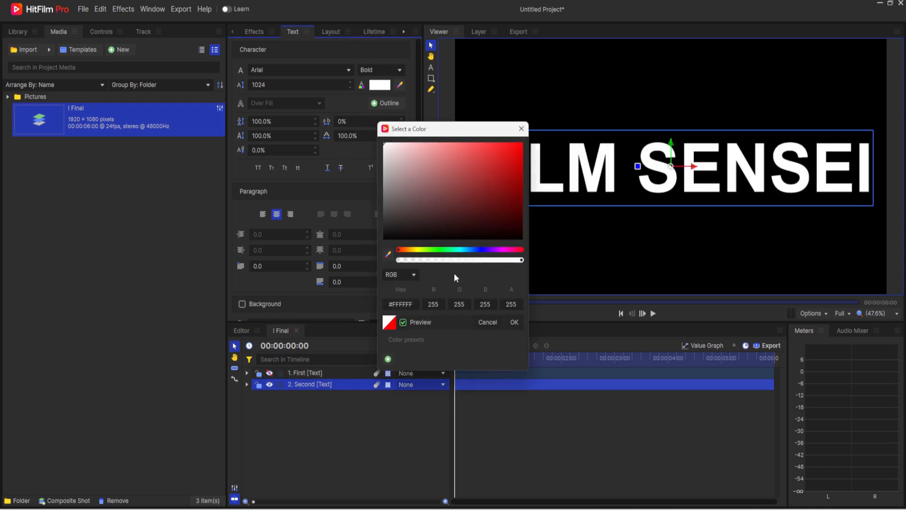
click(481, 249)
drag(488, 202, 562, 117)
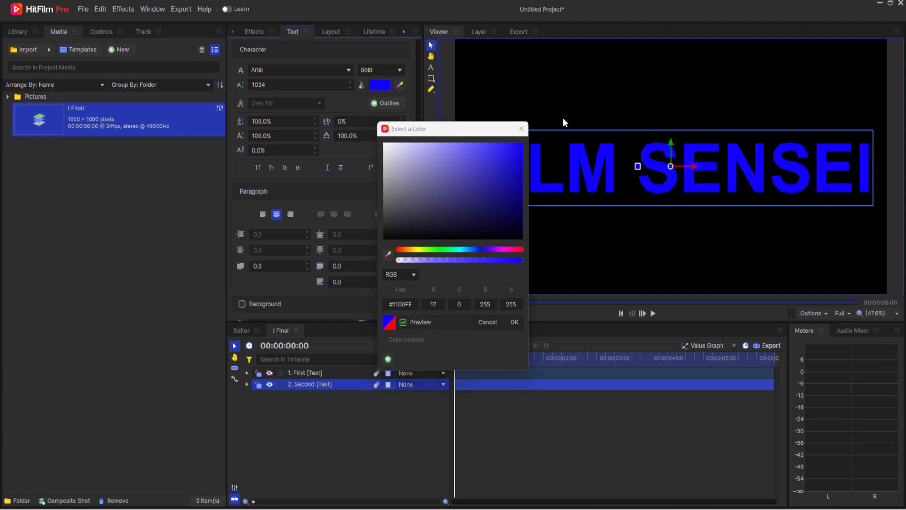
click(513, 322)
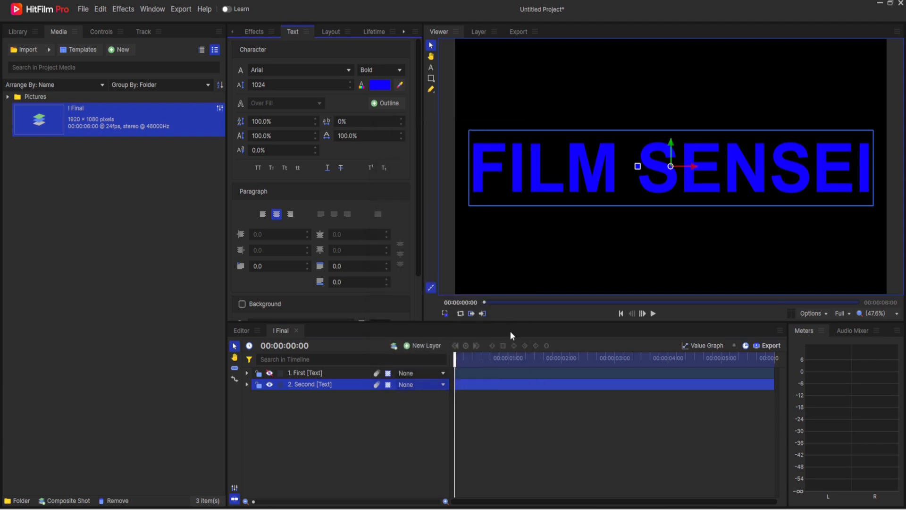
click(287, 394)
click(269, 372)
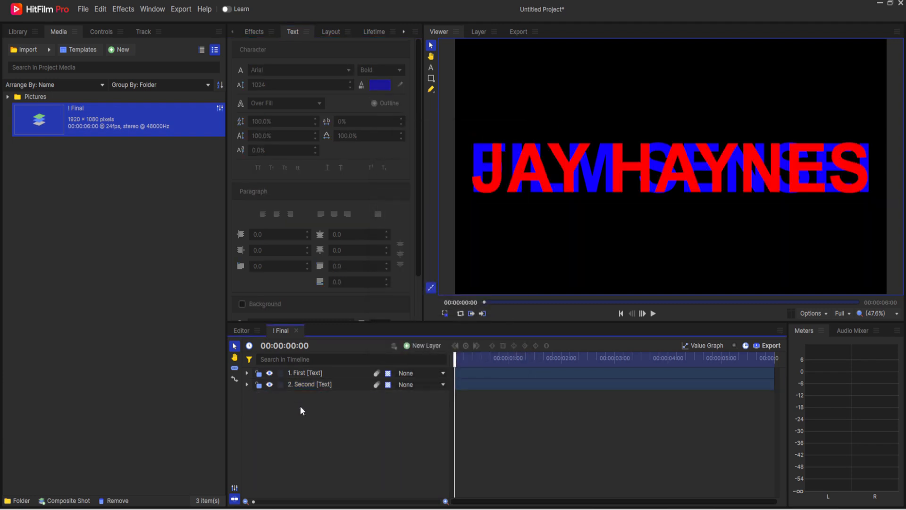
Convert the First text layer into its own composite shot named First Composite Shot.
right_click(306, 374)
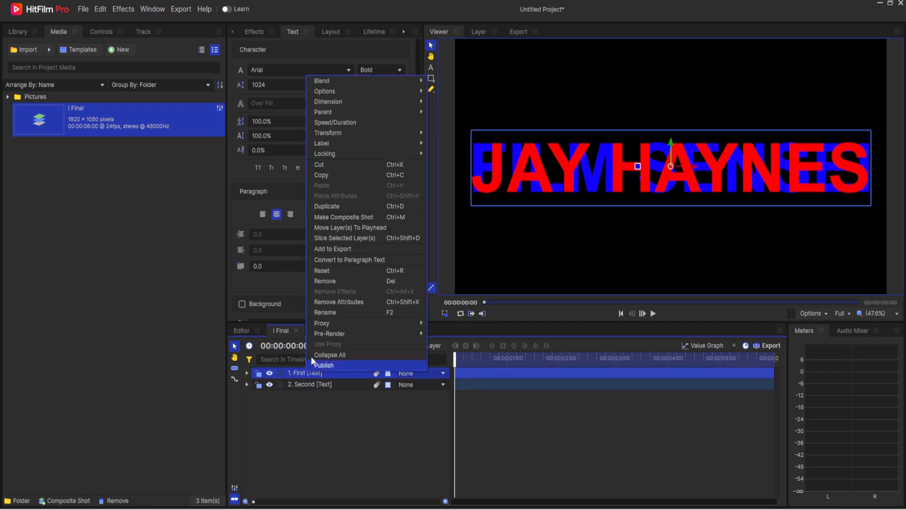
click(352, 217)
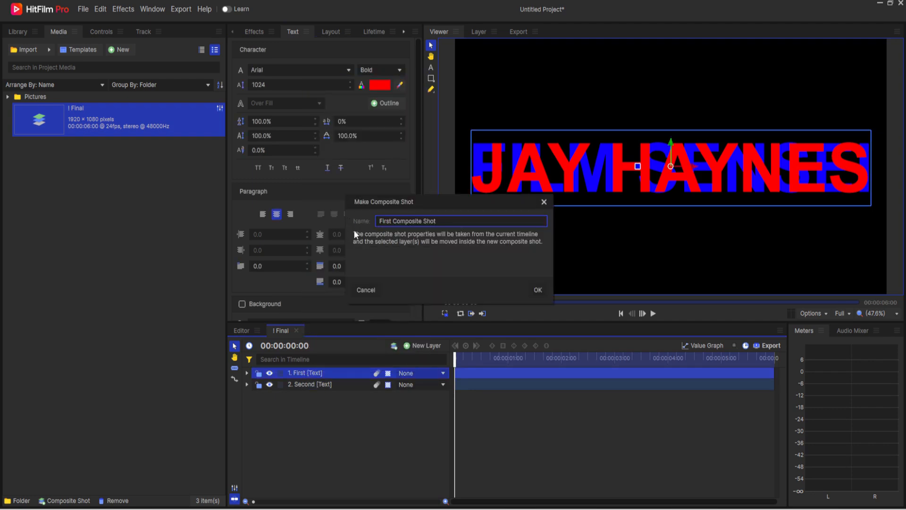
click(538, 290)
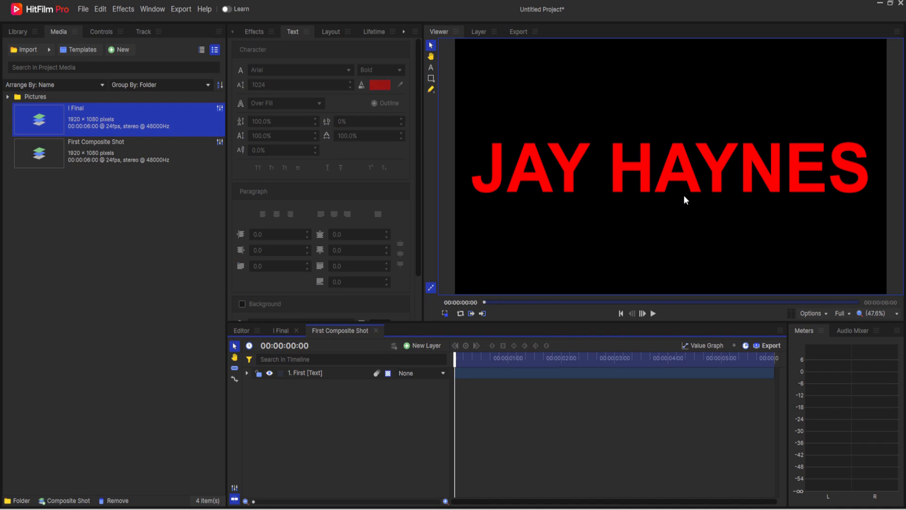
Convert the Second text layer of the ! Final timeline into a composite shot named Second Composite Shot.
click(281, 331)
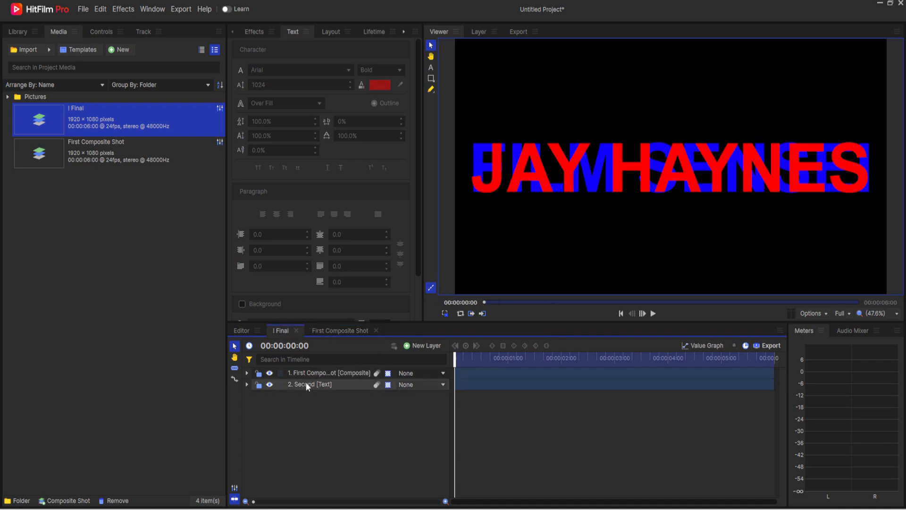
right_click(305, 383)
click(340, 229)
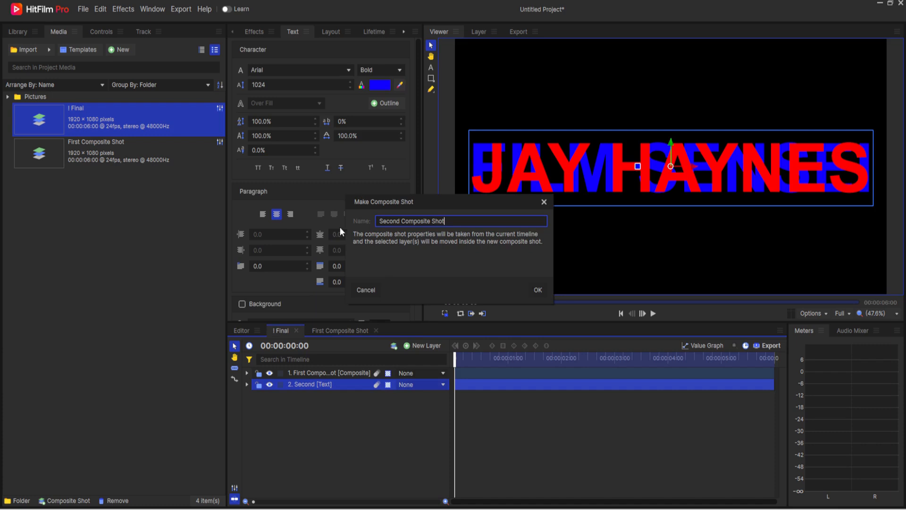
click(535, 289)
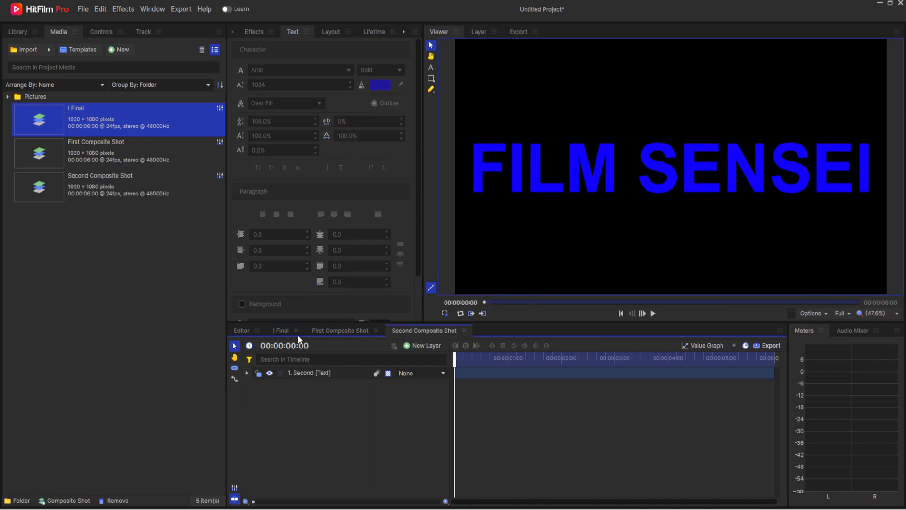
Return to the ! Final timeline and turn on the viewer's checkerboard background.
click(280, 330)
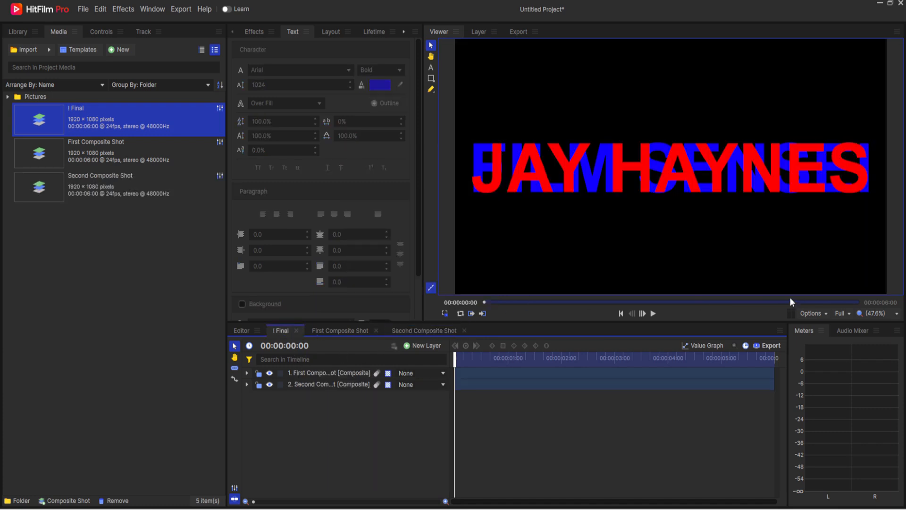
click(814, 307)
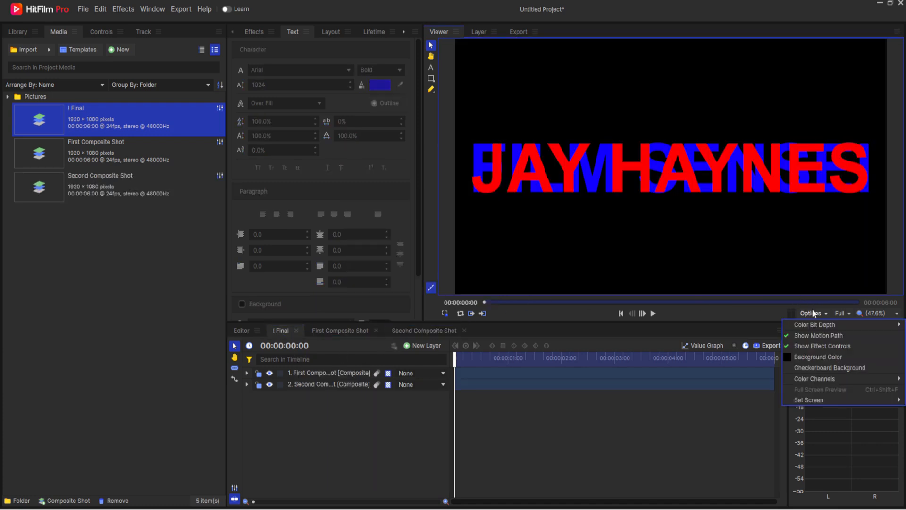
click(812, 364)
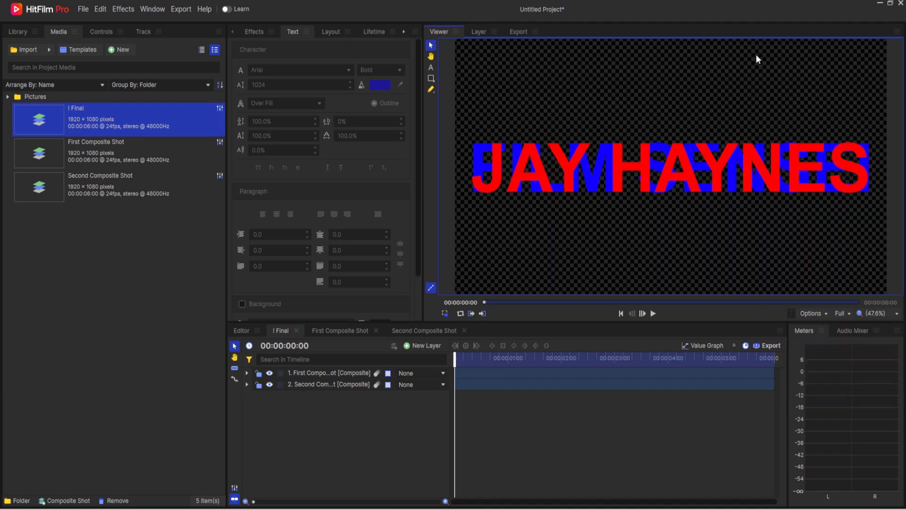
click(294, 443)
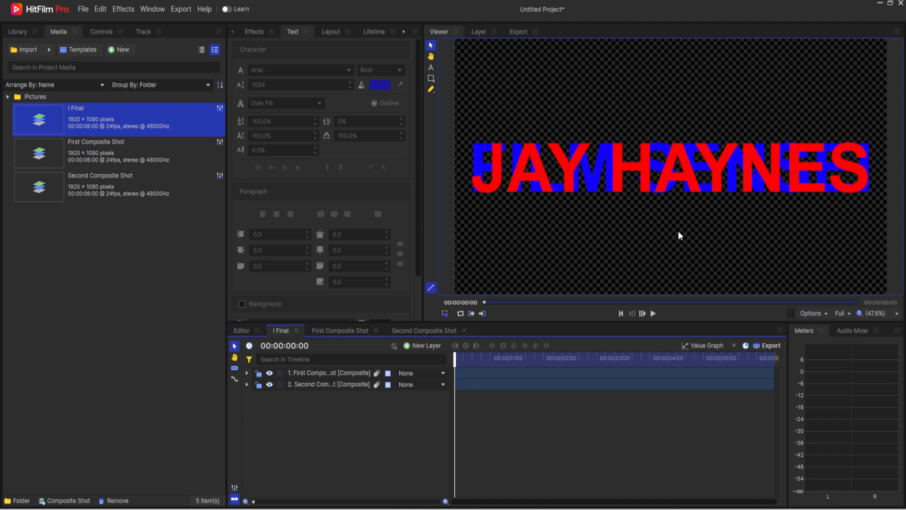
Add a black 1920 × 1080 plane named New Plane 1 and place it beneath both composite shot layers.
click(426, 346)
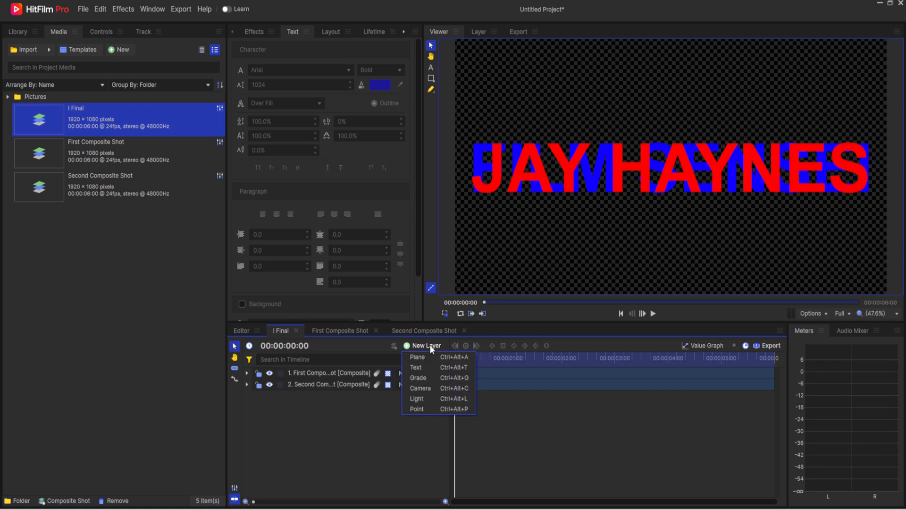
click(427, 356)
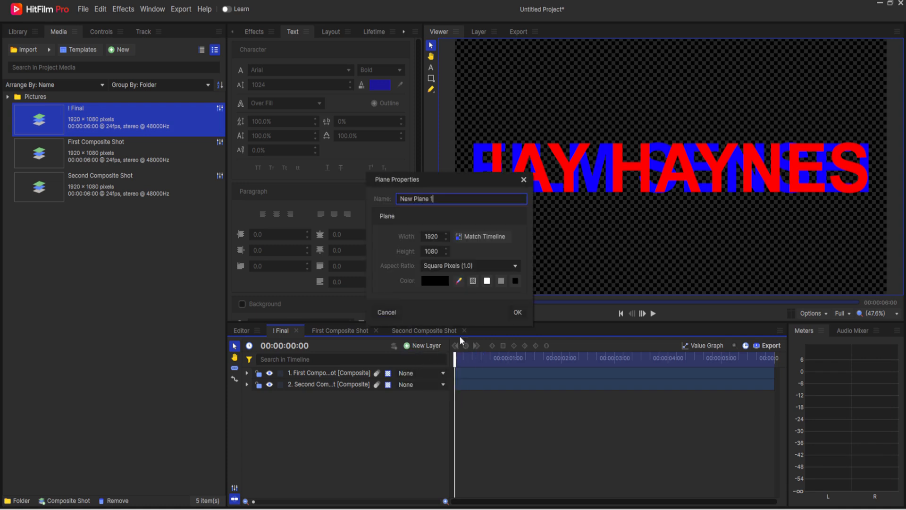
click(518, 312)
drag(342, 373, 345, 409)
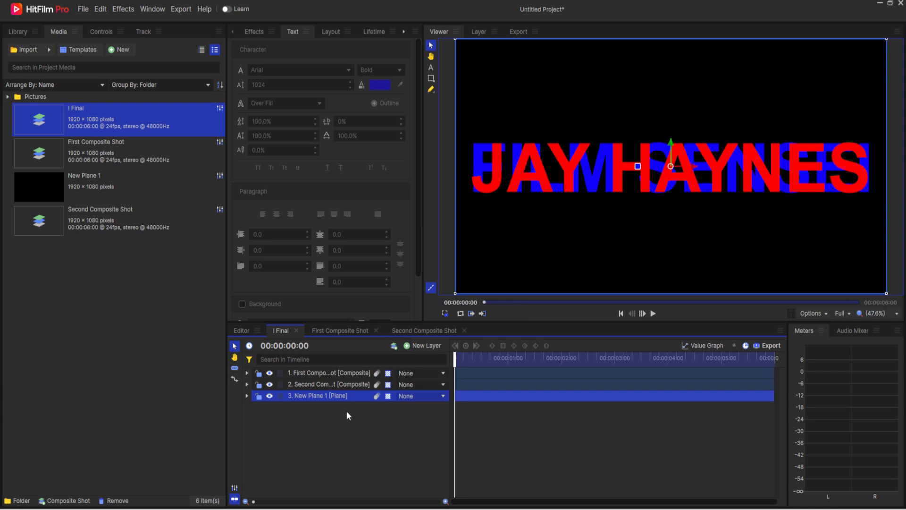
Hide the First and Second Composite Shot layers and rename the New Plane 1 layer Fractal.
click(270, 384)
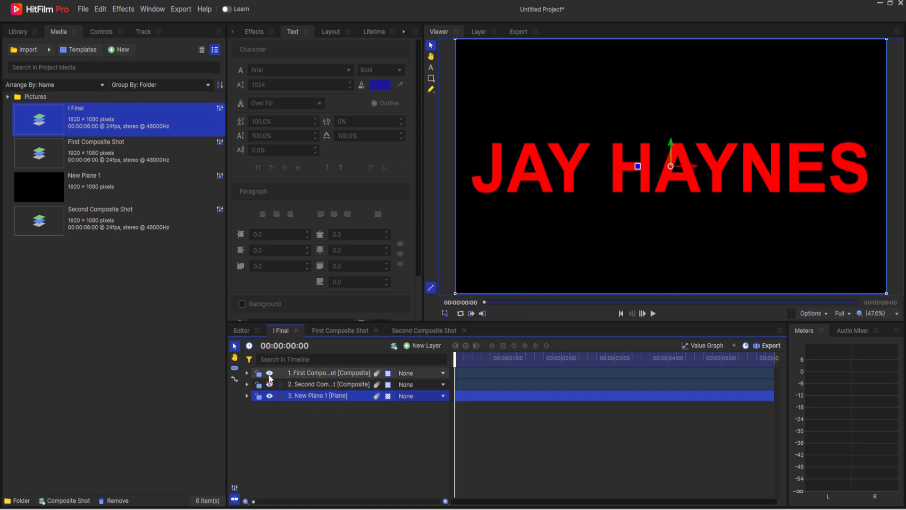
click(269, 372)
double_click(308, 397)
text(Fractal)
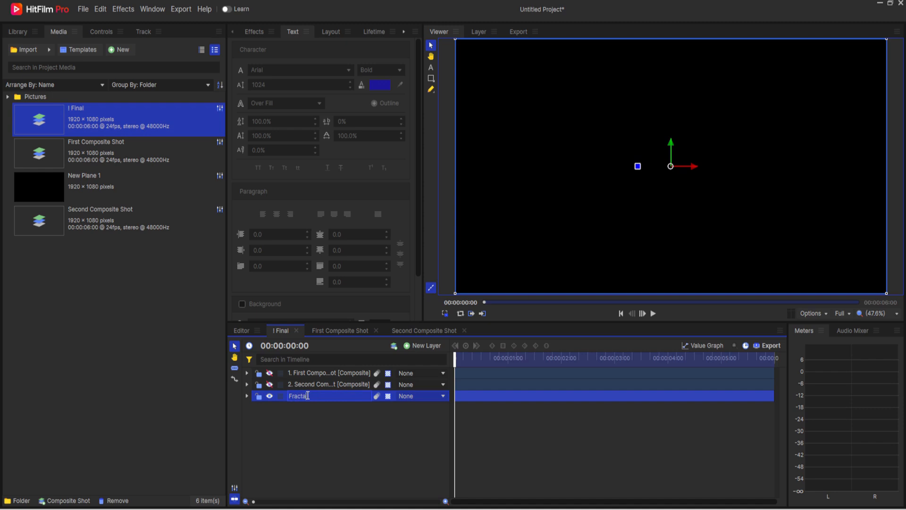
Find the Fractal Noise effect and apply it to the Fractal plane layer.
click(255, 30)
click(262, 49)
text(freact)
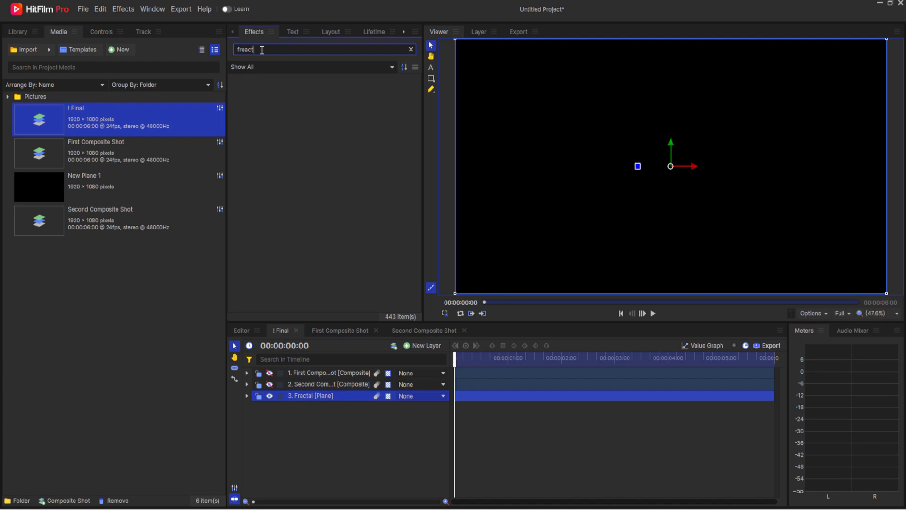
key(BackSpace)
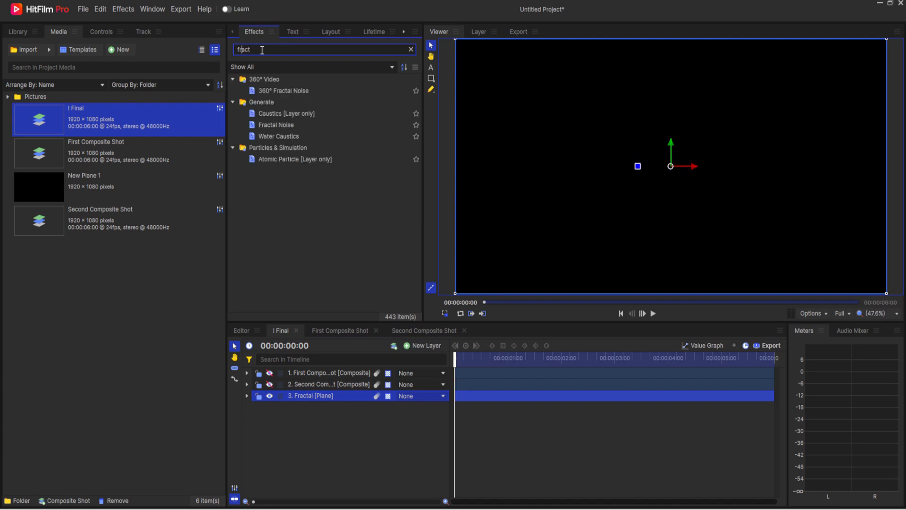
double_click(281, 126)
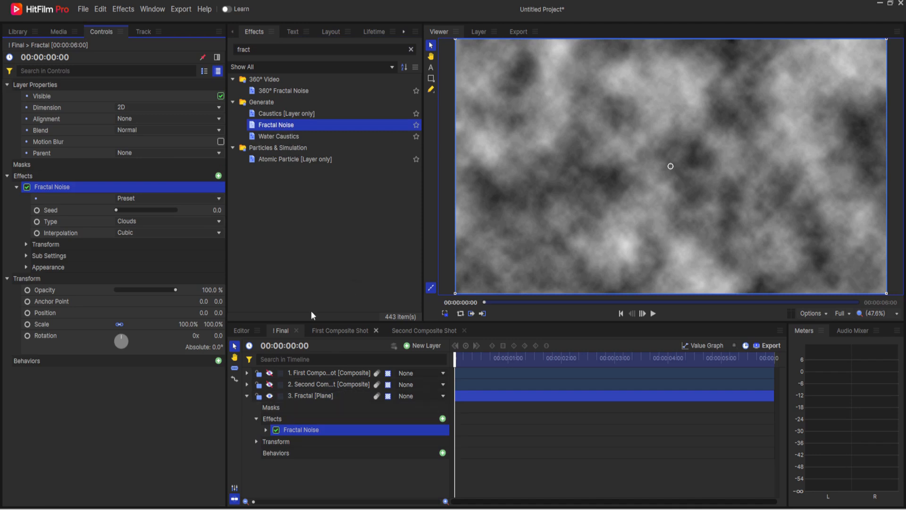
Find the Threshold effect and add it to the Fractal layer after Fractal Noise.
double_click(232, 50)
click(245, 48)
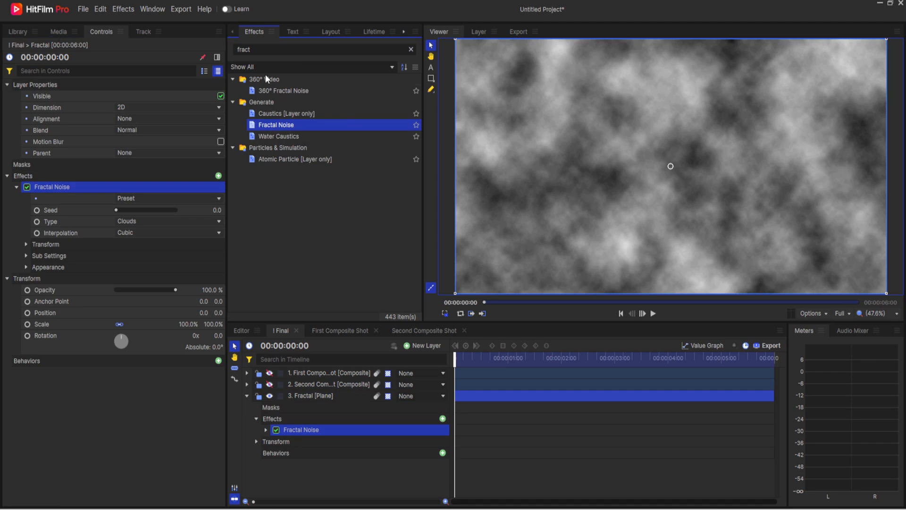
double_click(234, 49)
text(thre)
drag(276, 111, 595, 169)
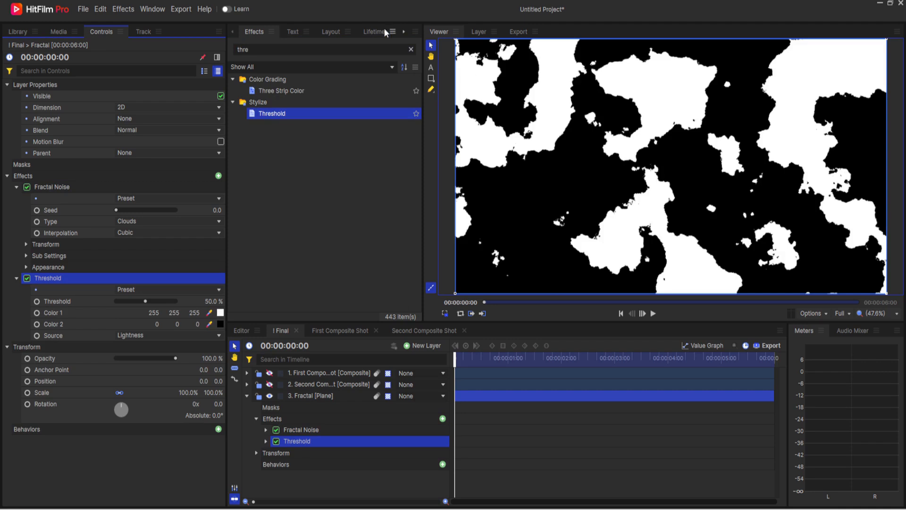
Add the Demult effect to the Fractal layer to make the black areas transparent.
double_click(238, 49)
text(d)
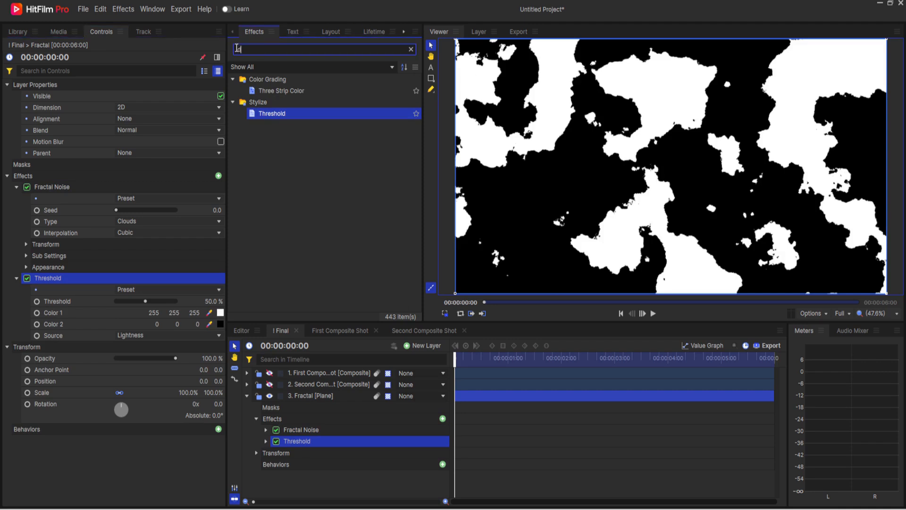
text(em)
double_click(269, 90)
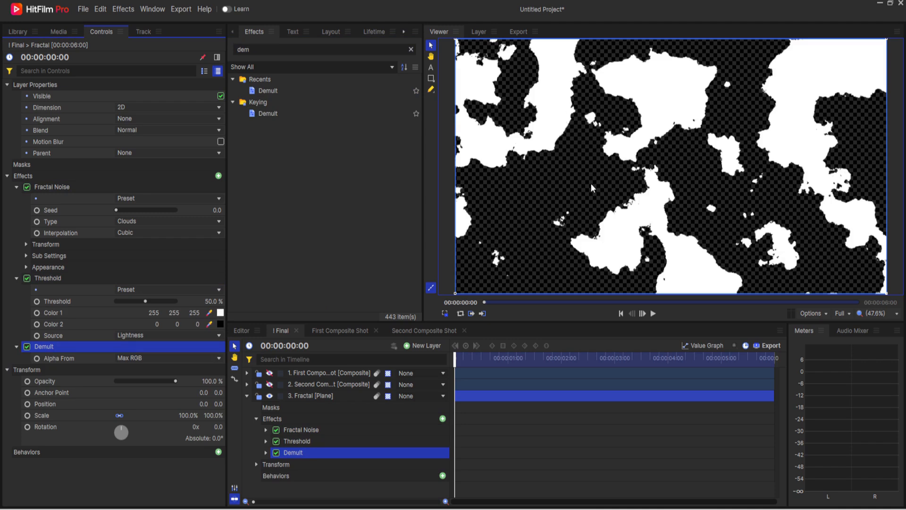
Set the Scale of the Fractal Noise effect's Transform settings to 50 px.
click(317, 428)
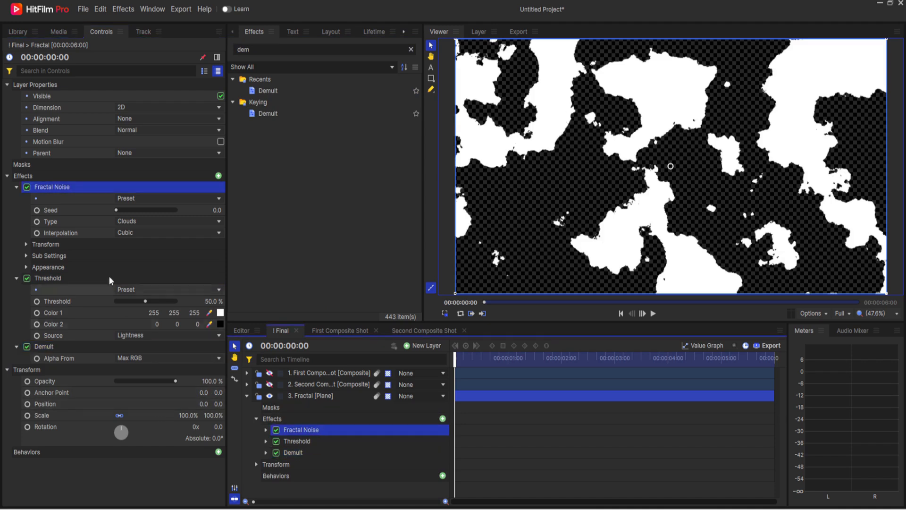
click(26, 253)
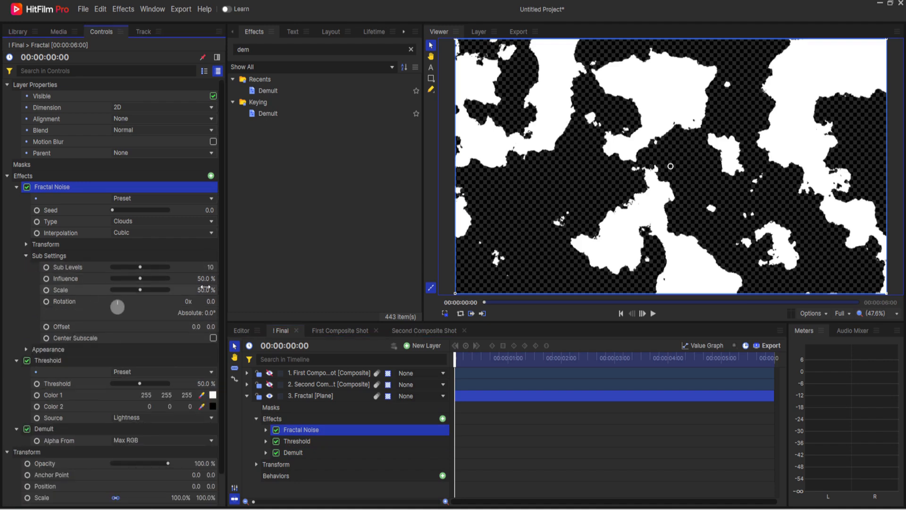
click(26, 255)
click(25, 244)
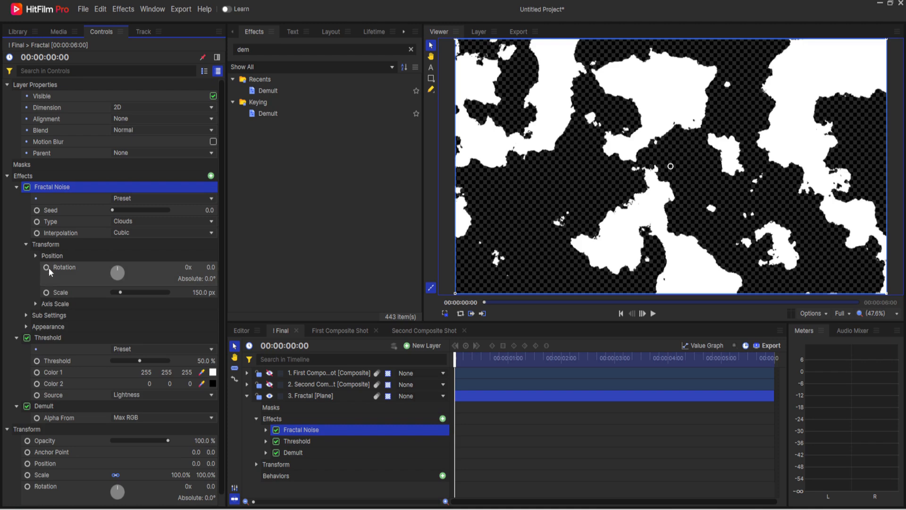
click(201, 292)
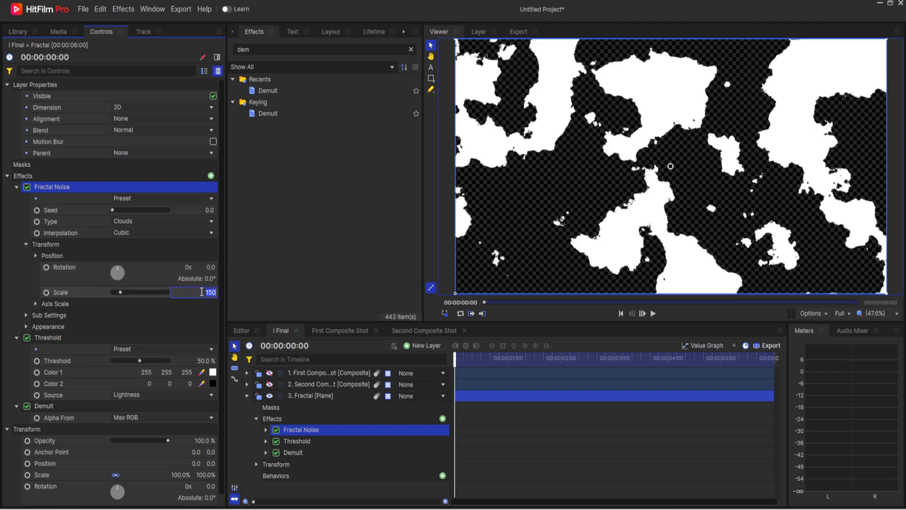
text(50)
key(Return)
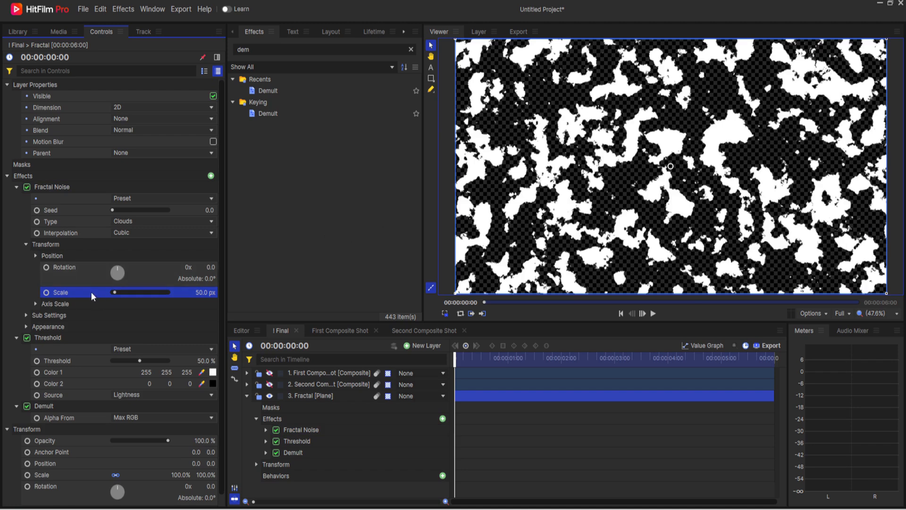
click(25, 243)
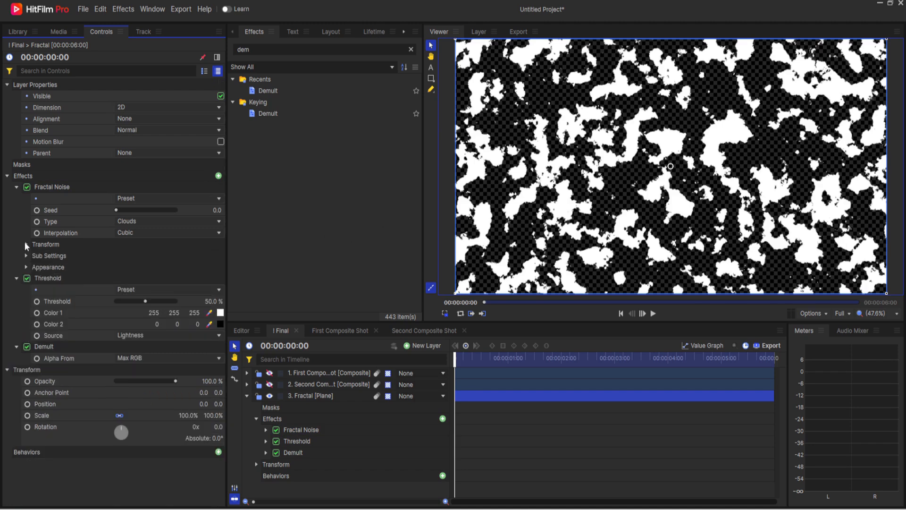
Set Fractal Noise's Appearance Exposure to 10.00 and Offset to -0.83, and enable Offset keyframing at the first frame.
click(27, 267)
drag(166, 301, 187, 313)
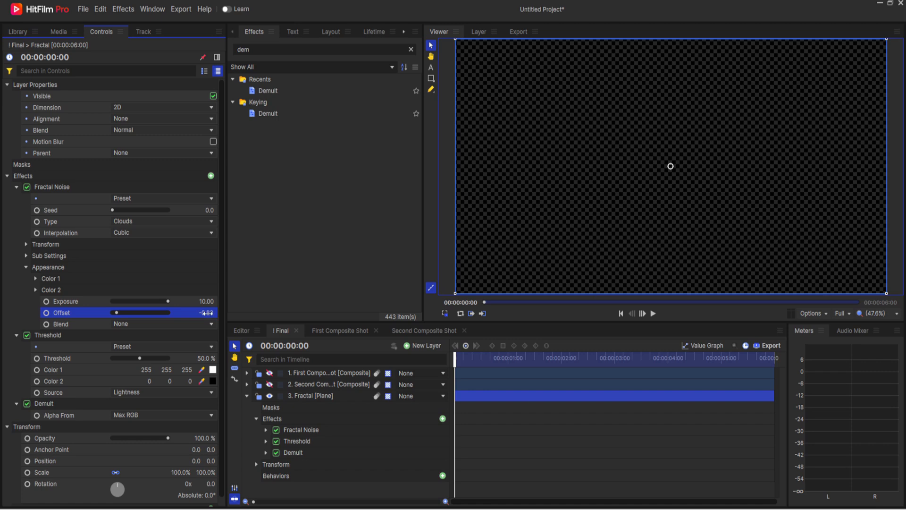
click(47, 313)
click(77, 315)
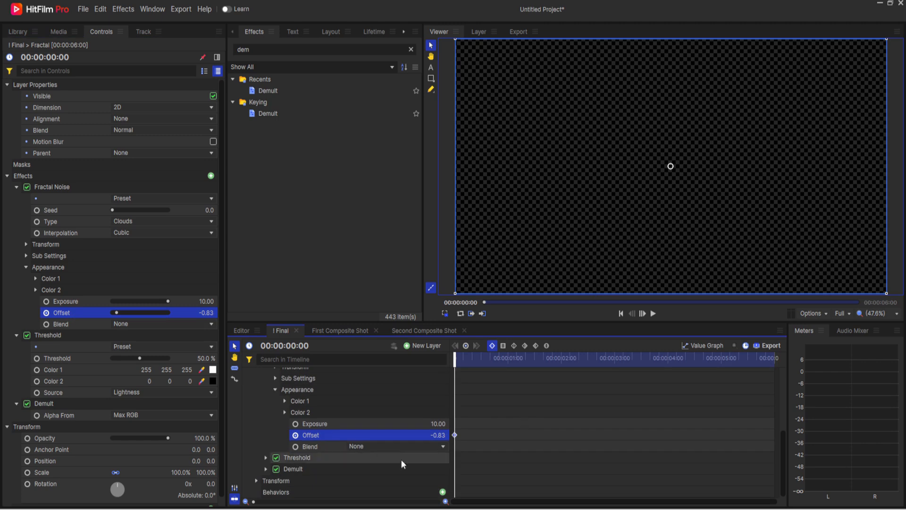
Keyframe Fractal Noise's Offset at 0 at 00:00:05:23 and switch that end keyframe to the round interpolation type.
drag(455, 357, 772, 345)
click(769, 345)
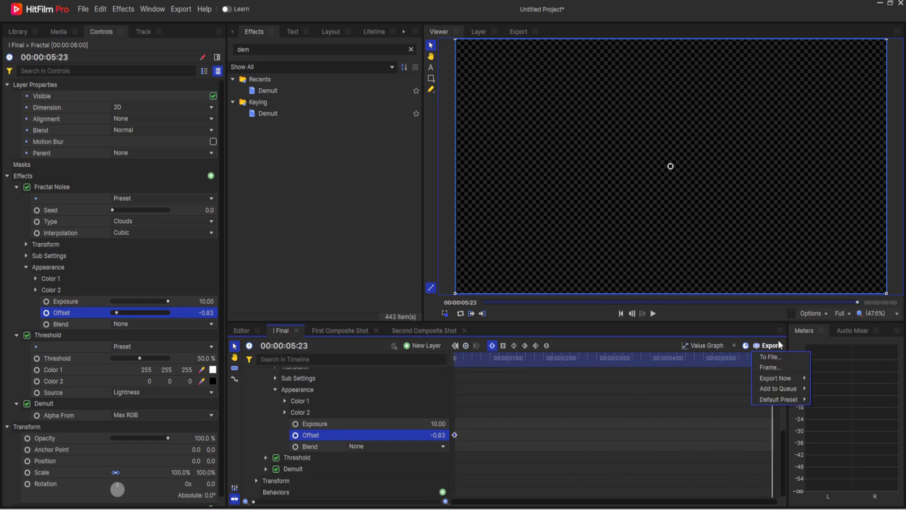
click(211, 317)
double_click(207, 313)
text(0)
key(Return)
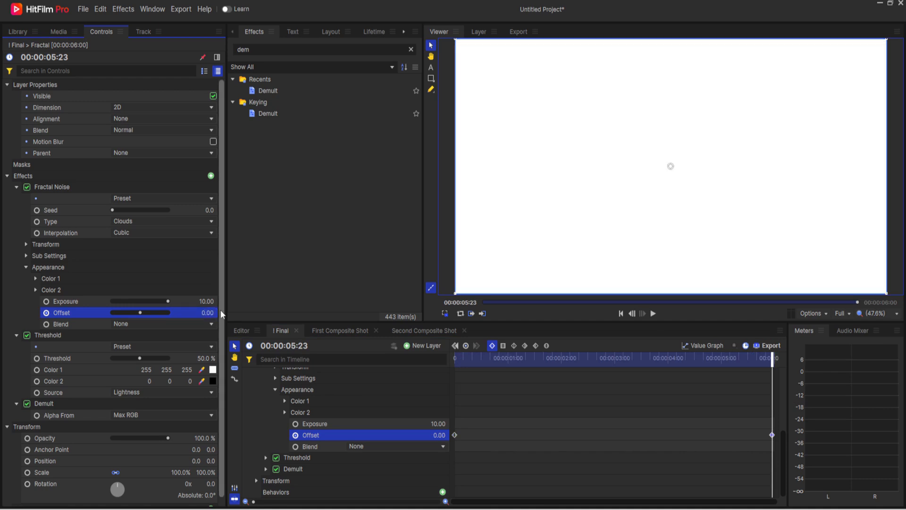
click(765, 413)
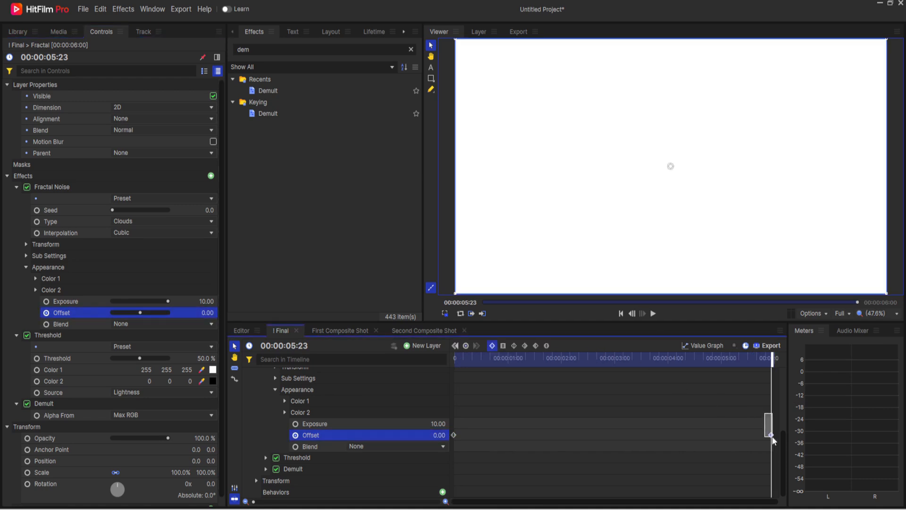
click(547, 346)
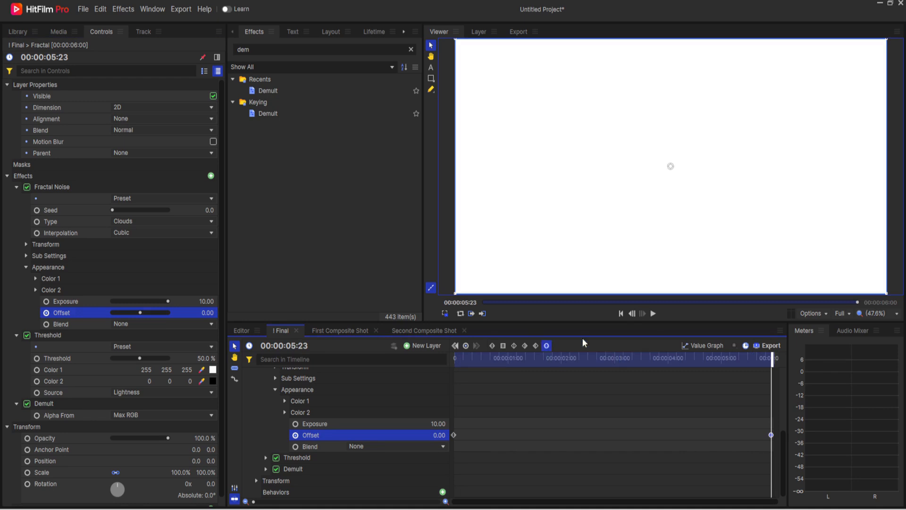
Play the noise animation from the start of the timeline and scrub through its first second.
click(622, 313)
click(654, 314)
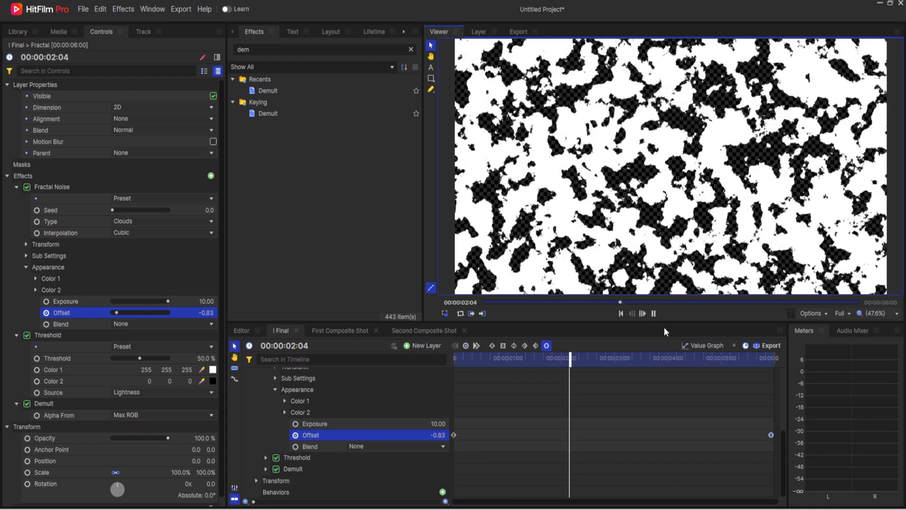
click(622, 314)
drag(465, 358, 494, 360)
click(491, 357)
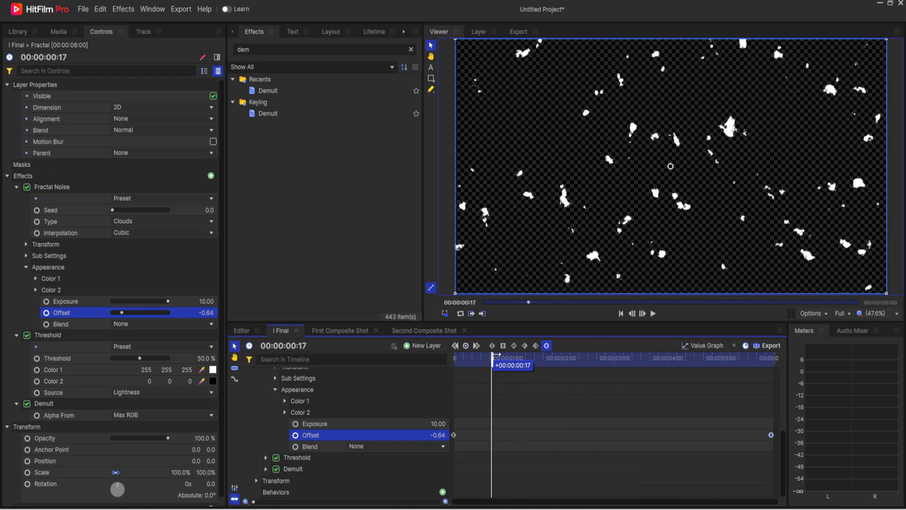
Convert the Fractal layer into Fractal Composite Shot, using the Current Timeline properties and the Move with Layer option.
scroll(340, 425, up, 5)
click(247, 398)
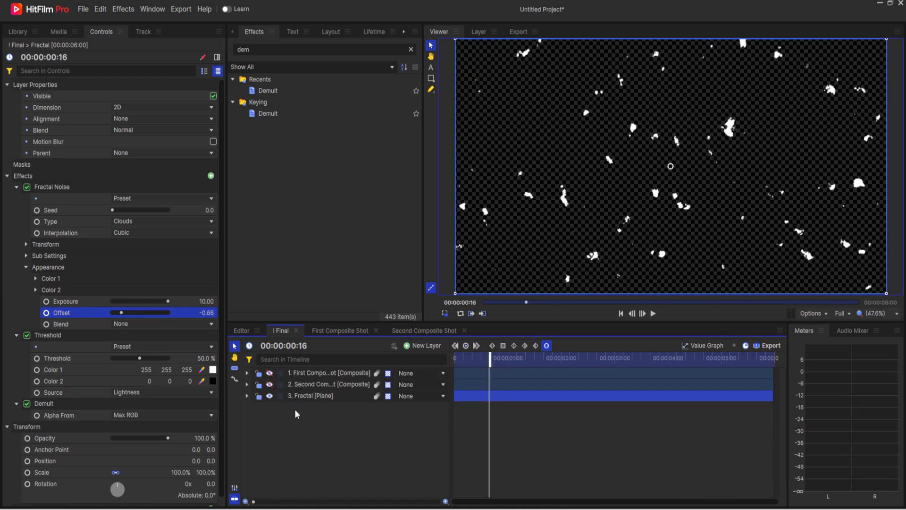
drag(491, 359, 457, 359)
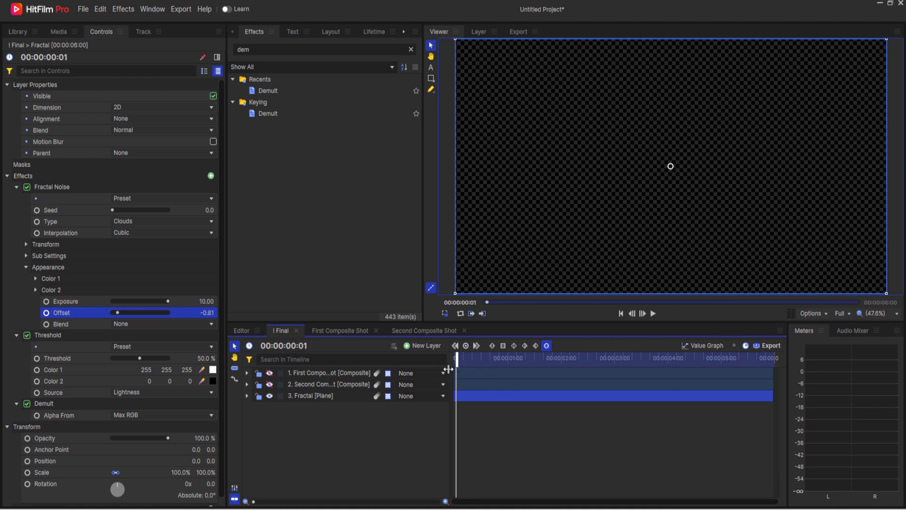
click(309, 395)
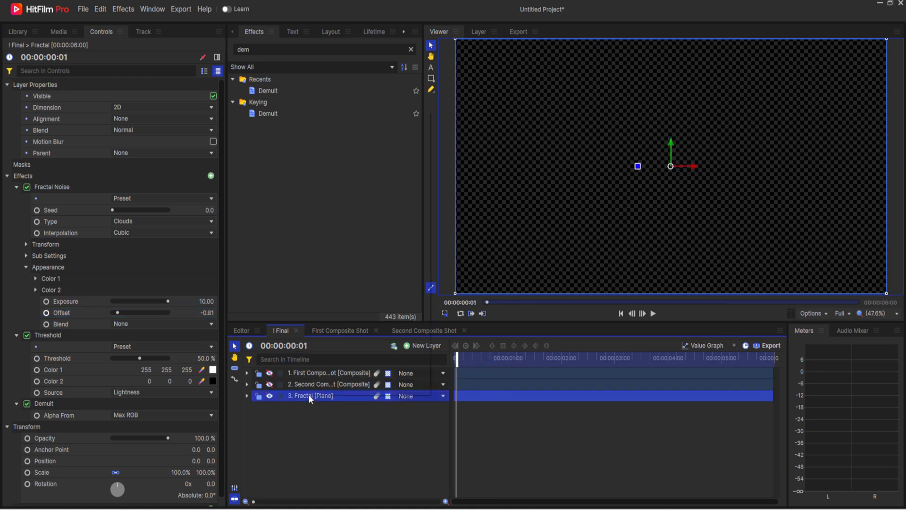
right_click(309, 394)
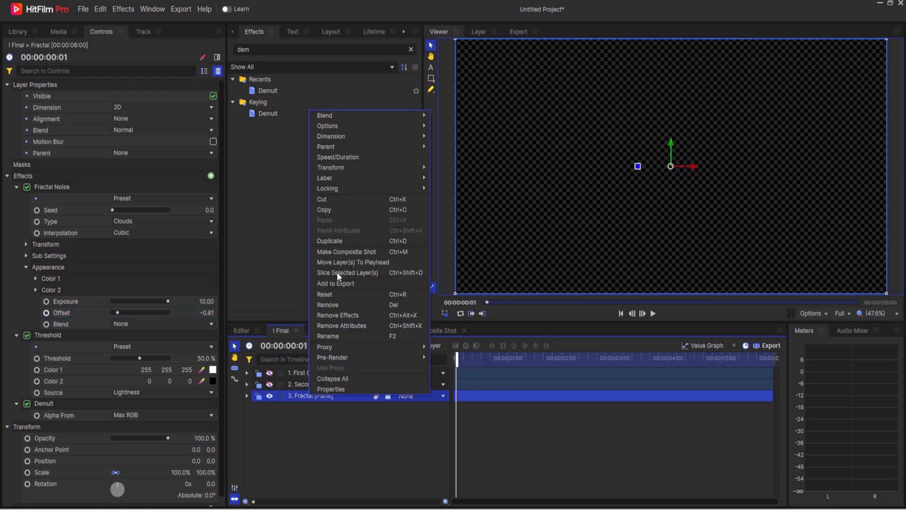
click(336, 252)
click(477, 240)
click(481, 263)
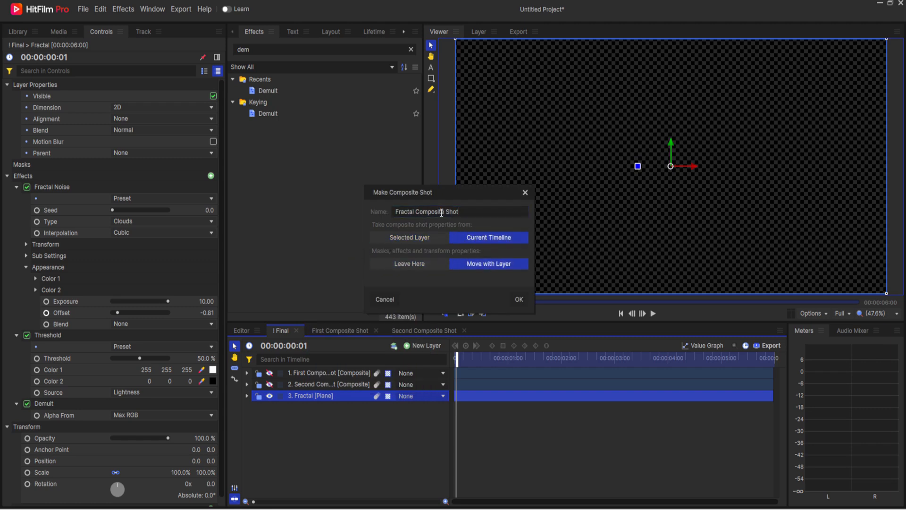
click(521, 300)
Return to the ! Final timeline, scrub through the fractal animation and place the playhead at 00:00:00:04.
drag(456, 356, 357, 345)
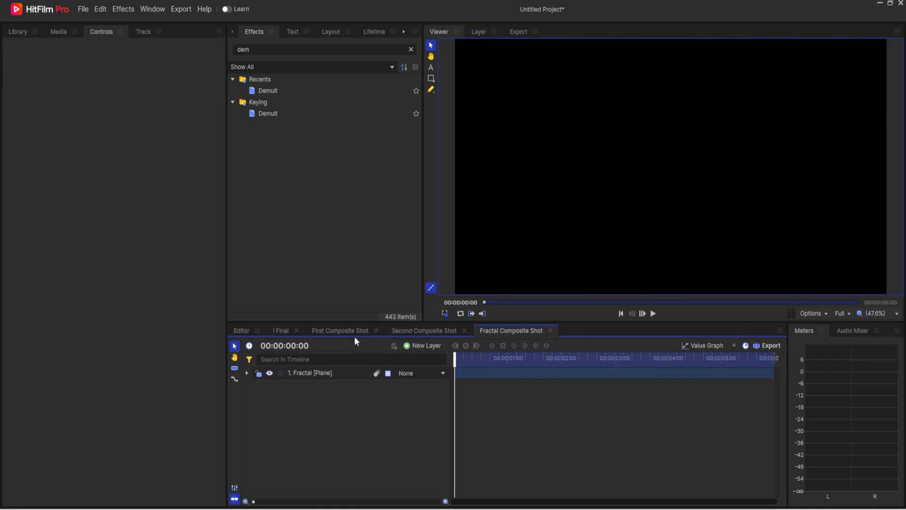
click(280, 331)
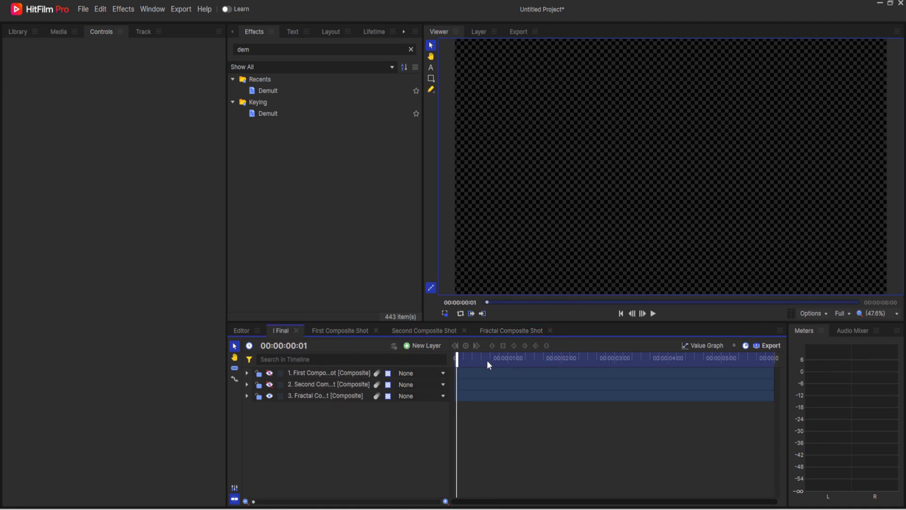
drag(457, 360, 508, 358)
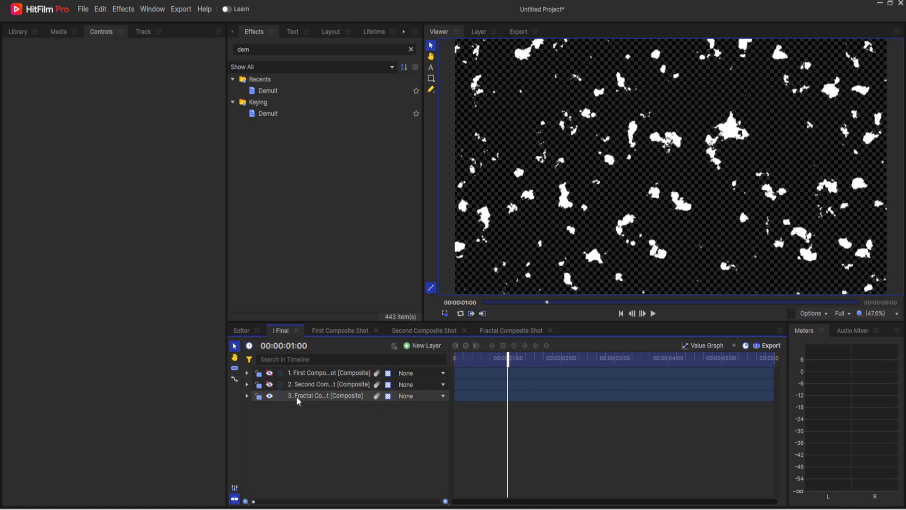
drag(511, 359, 463, 359)
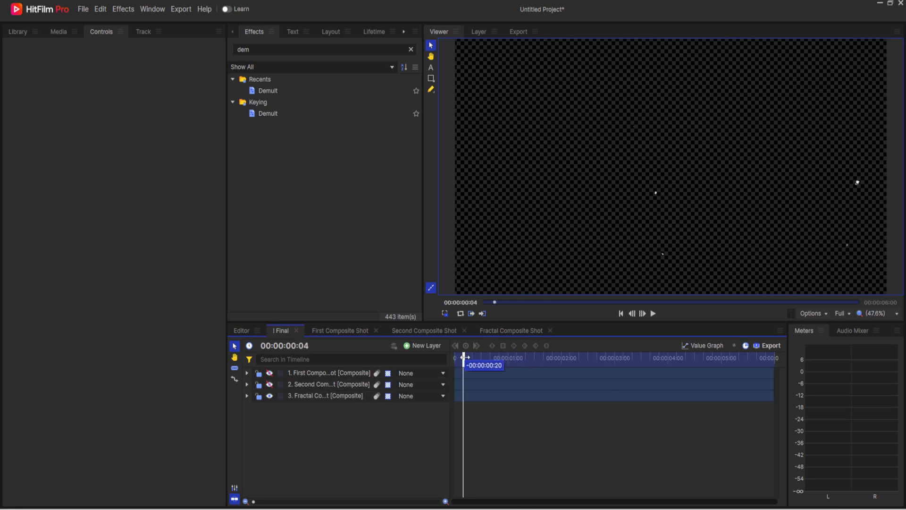
Make First Composite Shot visible and apply the Set Matte effect to it.
click(333, 373)
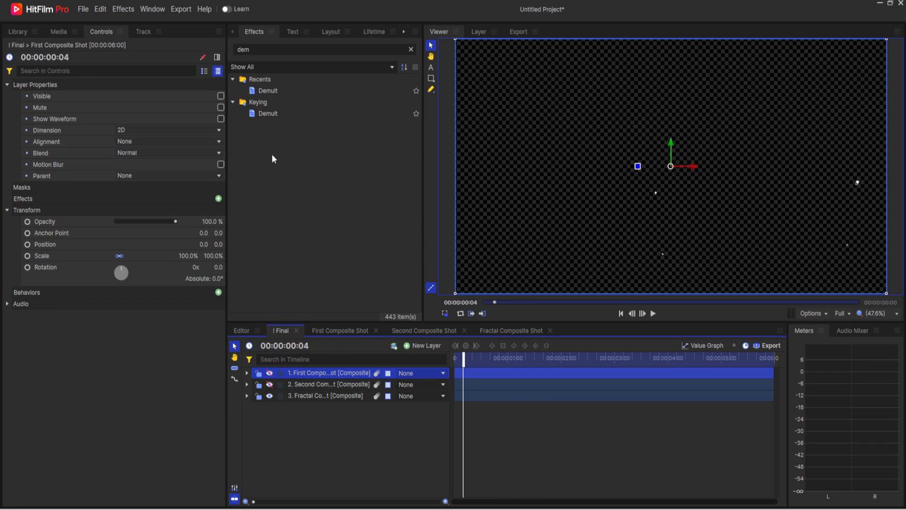
double_click(263, 49)
text(se)
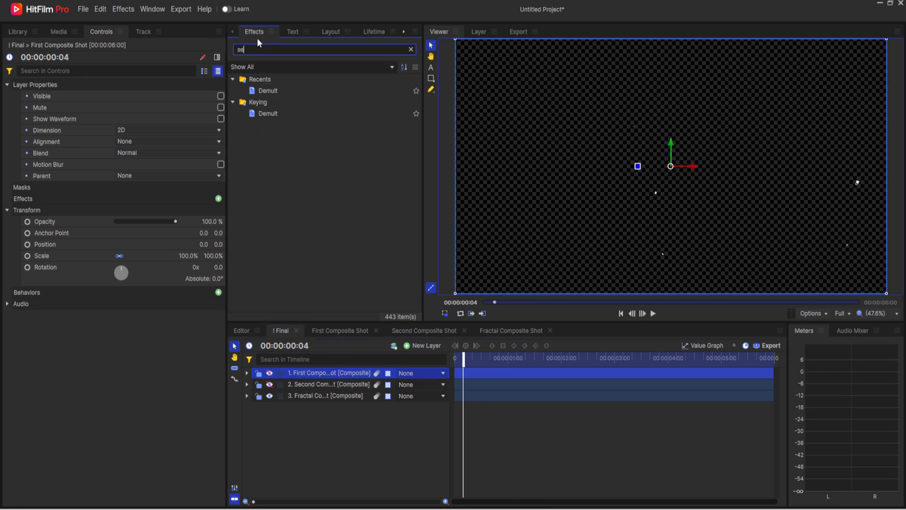
text(t)
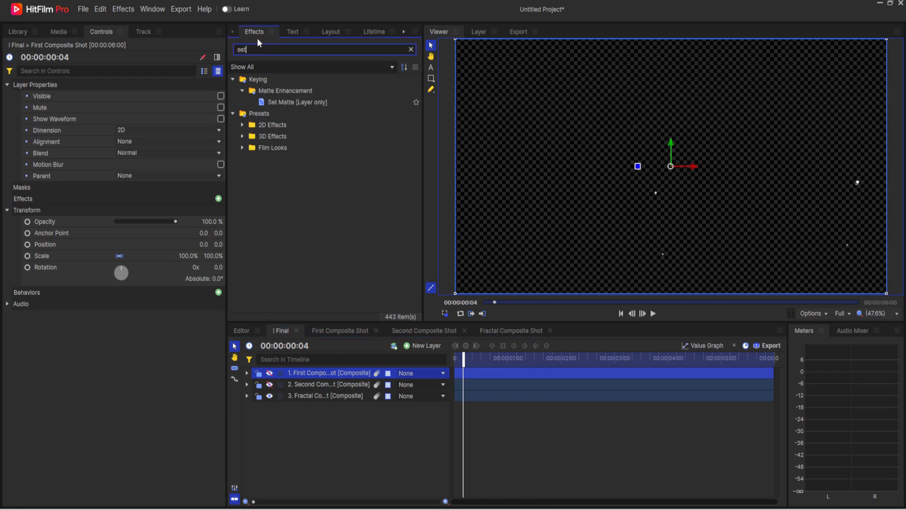
click(270, 374)
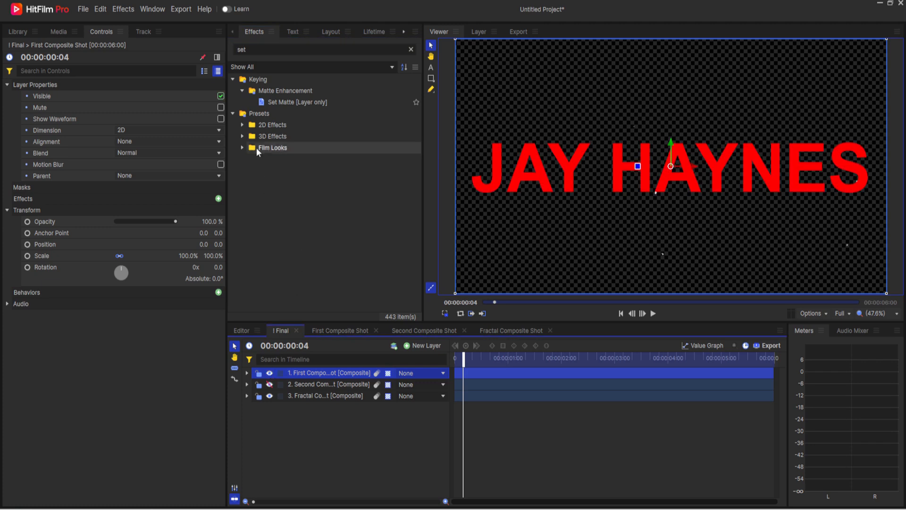
double_click(277, 102)
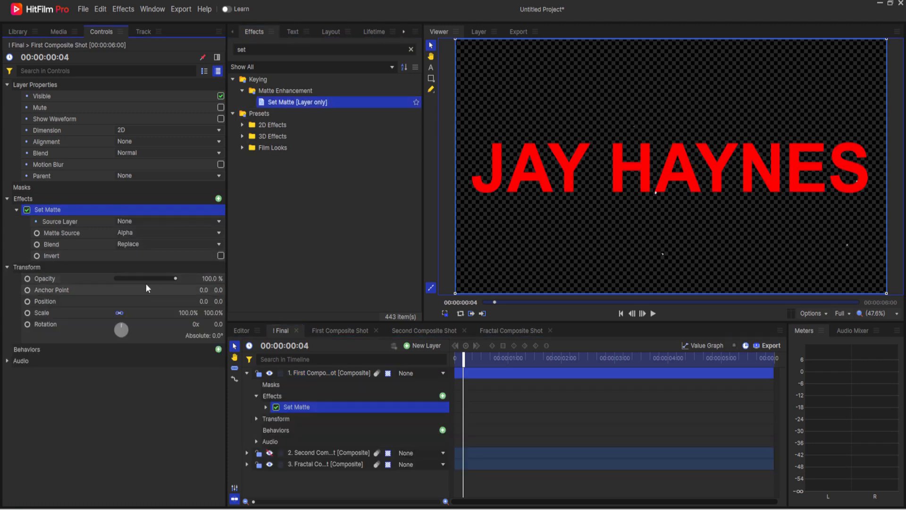
Set Set Matte's source layer to Fractal Composite Shot with Subtract blend, and return the playhead to 00:00:00:00.
click(124, 222)
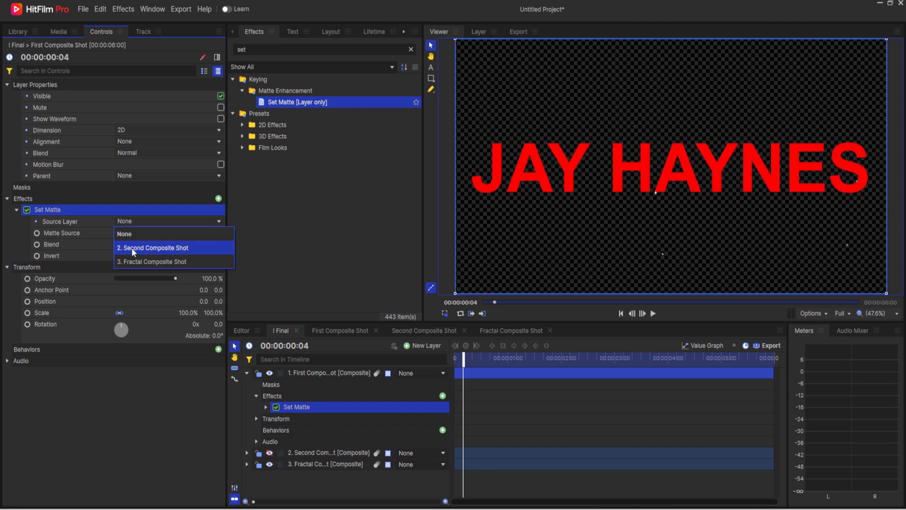
click(141, 261)
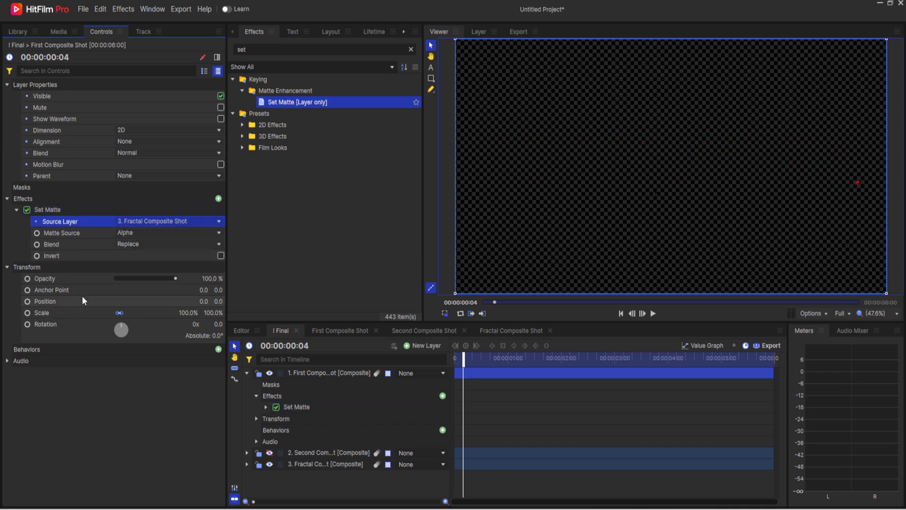
click(130, 243)
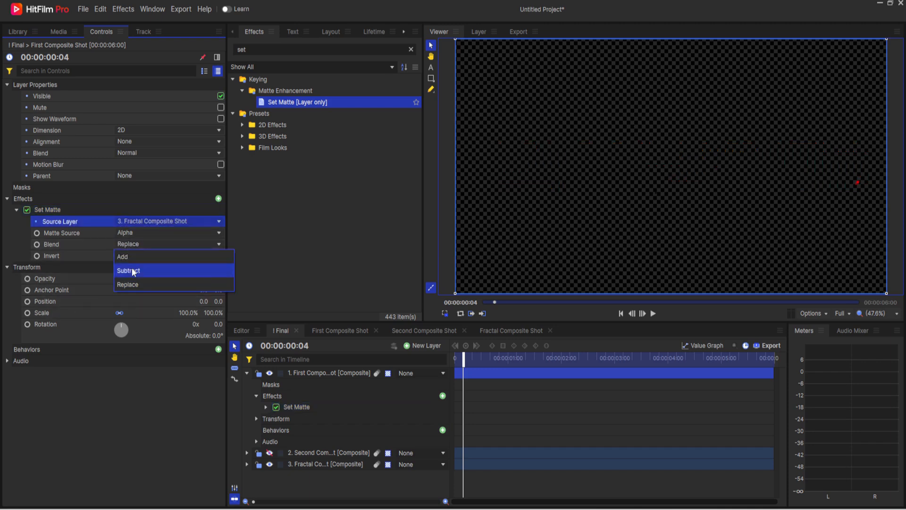
click(132, 270)
mouse_move(464, 360)
mouse_down()
mouse_move(452, 363)
mouse_move(614, 349)
mouse_move(612, 336)
mouse_move(520, 358)
mouse_move(461, 357)
mouse_move(668, 358)
mouse_move(608, 338)
mouse_move(505, 352)
mouse_move(617, 352)
mouse_move(455, 352)
mouse_up()
click(270, 464)
Copy Set Matte from First Composite Shot to Second Composite Shot, hiding the first shot and showing the second.
click(296, 419)
click(304, 407)
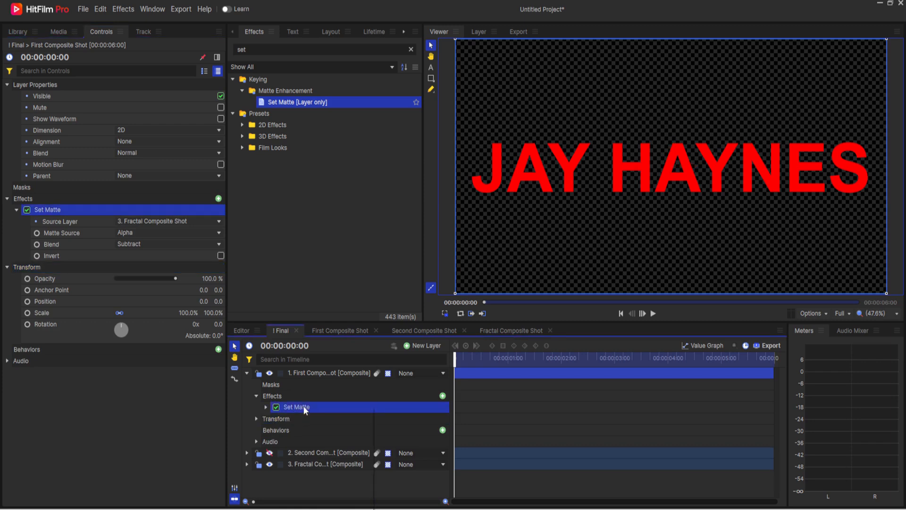
right_click(304, 409)
click(315, 419)
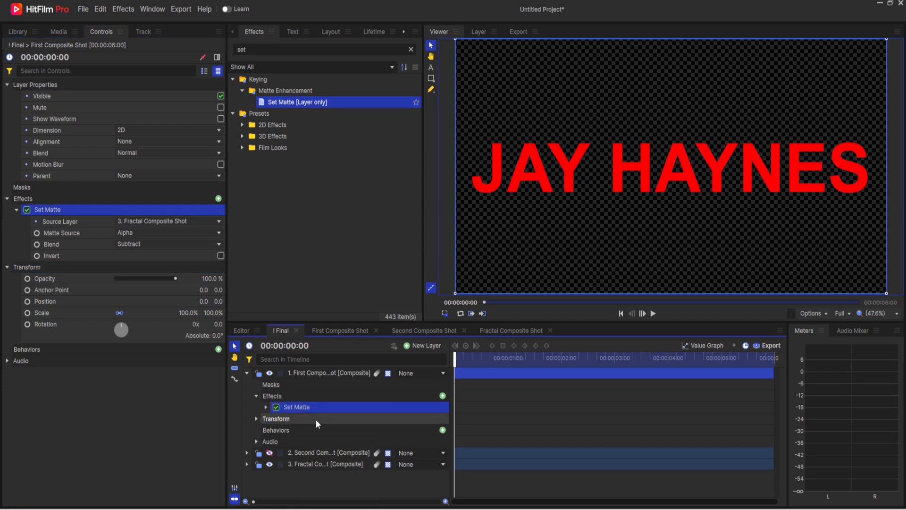
click(246, 373)
click(269, 373)
click(269, 384)
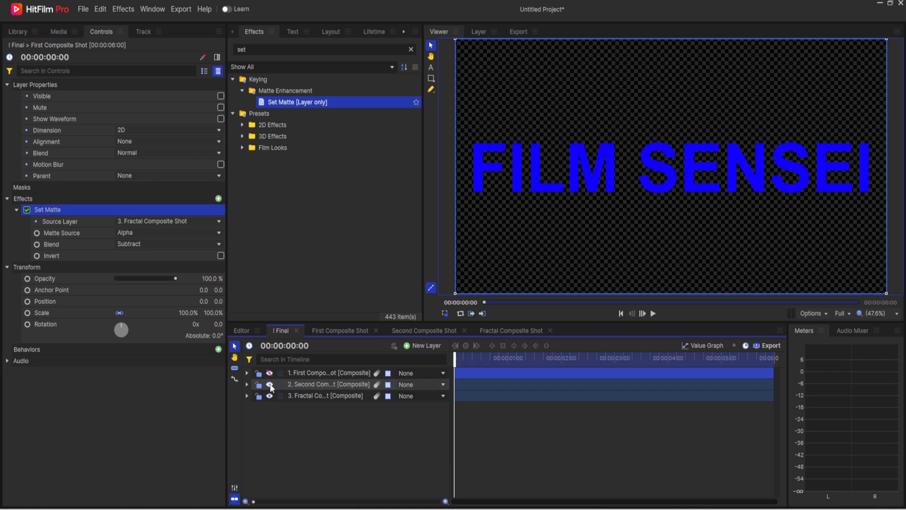
right_click(318, 383)
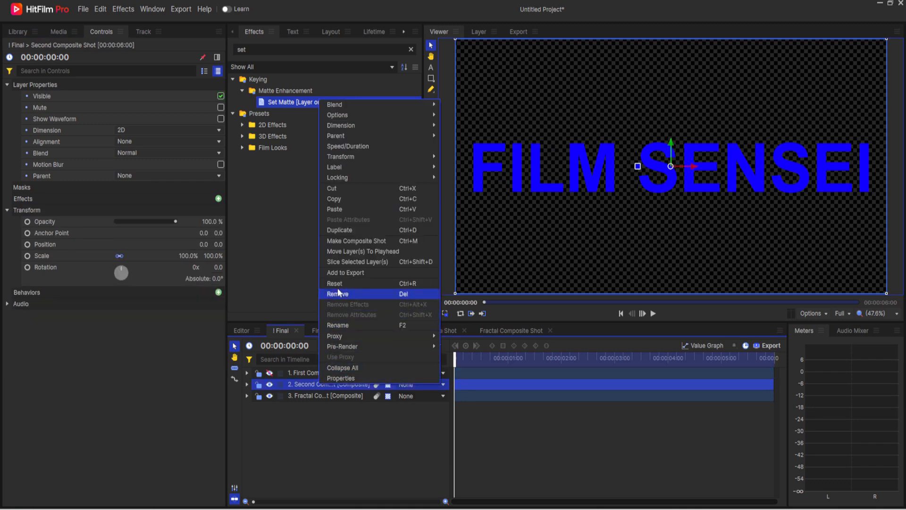
click(339, 209)
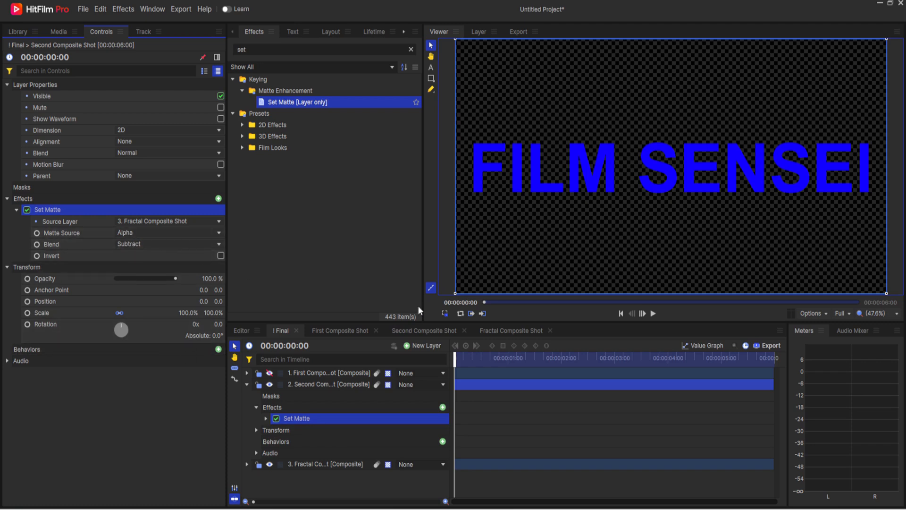
Hide Fractal Composite Shot and invert the Set Matte on Second Composite Shot.
drag(446, 361, 396, 352)
click(269, 464)
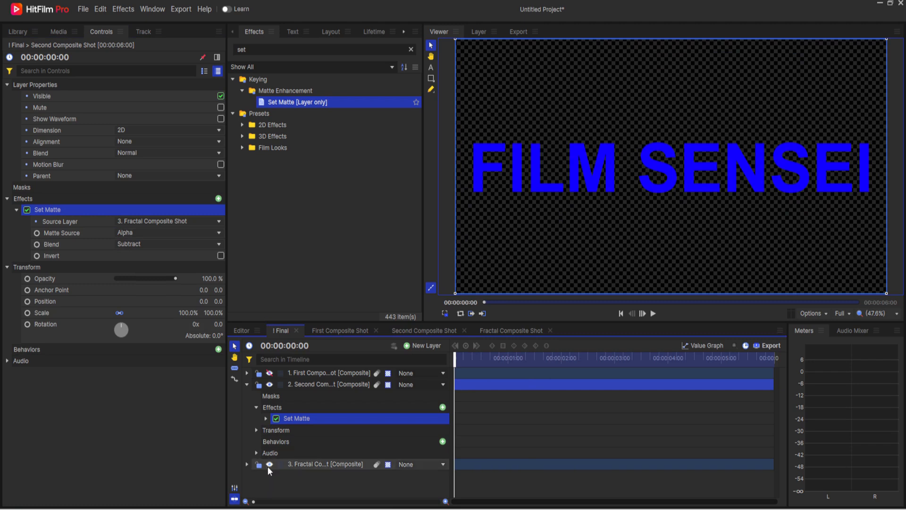
click(220, 255)
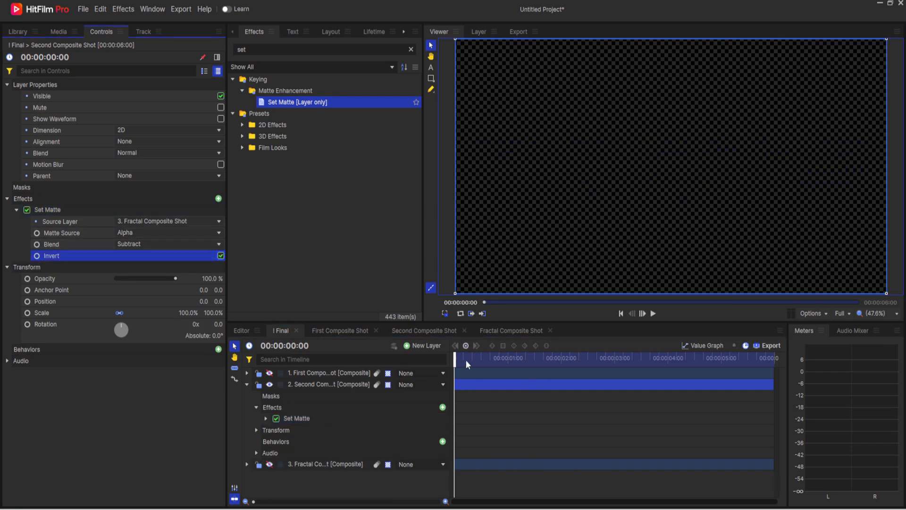
mouse_move(456, 361)
mouse_down()
mouse_move(604, 358)
mouse_move(650, 321)
mouse_move(456, 364)
mouse_move(594, 364)
mouse_move(455, 363)
mouse_up()
Show First Composite Shot again and preview the title transition from the start of the timeline.
click(269, 373)
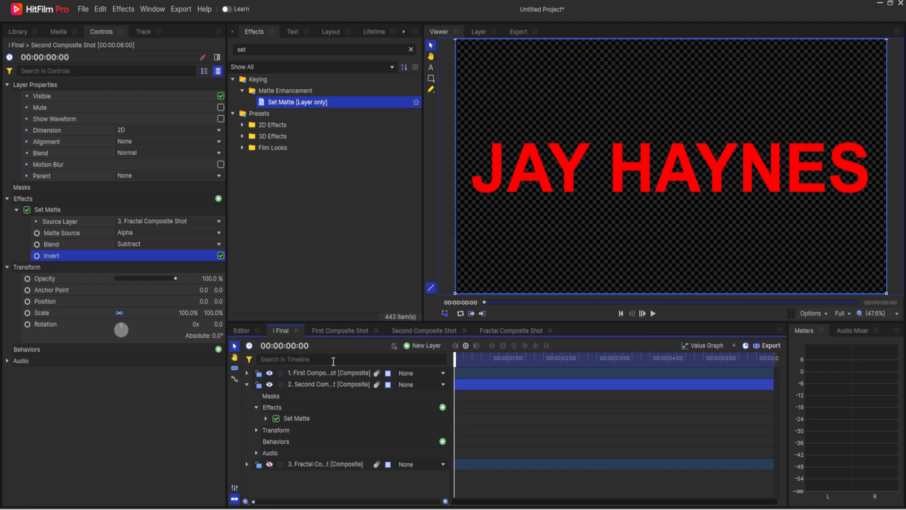
click(652, 313)
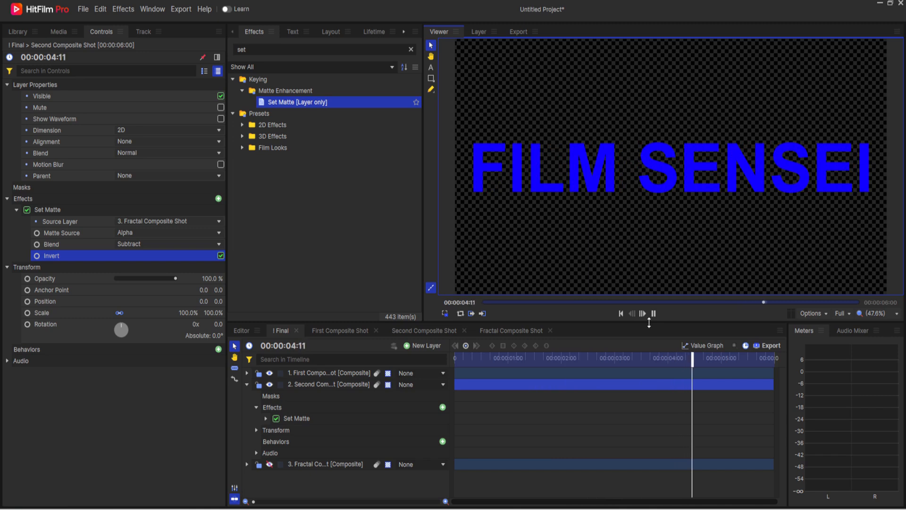
key(space)
click(621, 314)
mouse_move(448, 363)
mouse_down()
mouse_move(617, 362)
mouse_move(455, 363)
mouse_up()
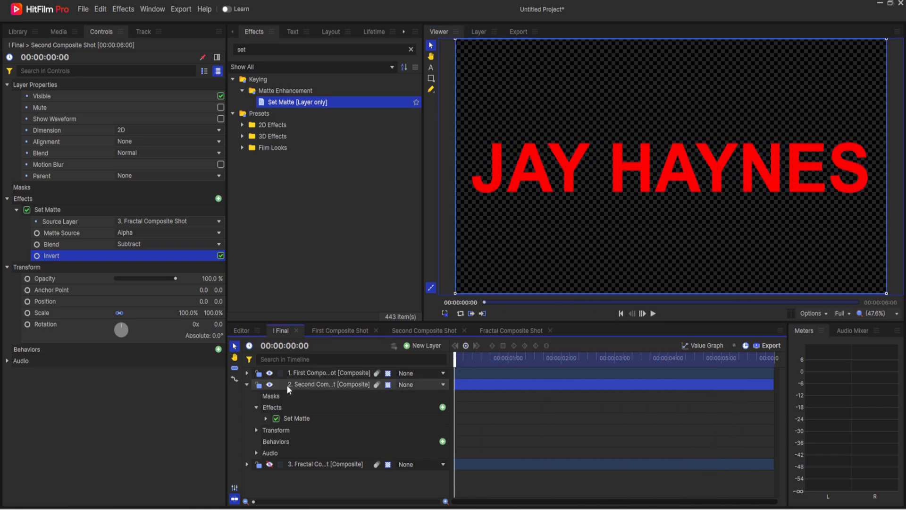
Duplicate Fractal Composite Shot and move the copy to the bottom of the layer stack.
click(247, 385)
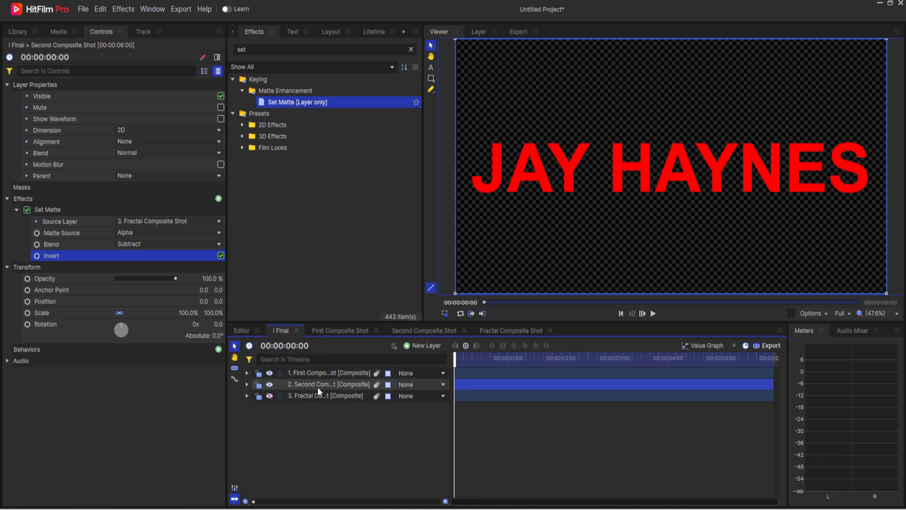
right_click(310, 395)
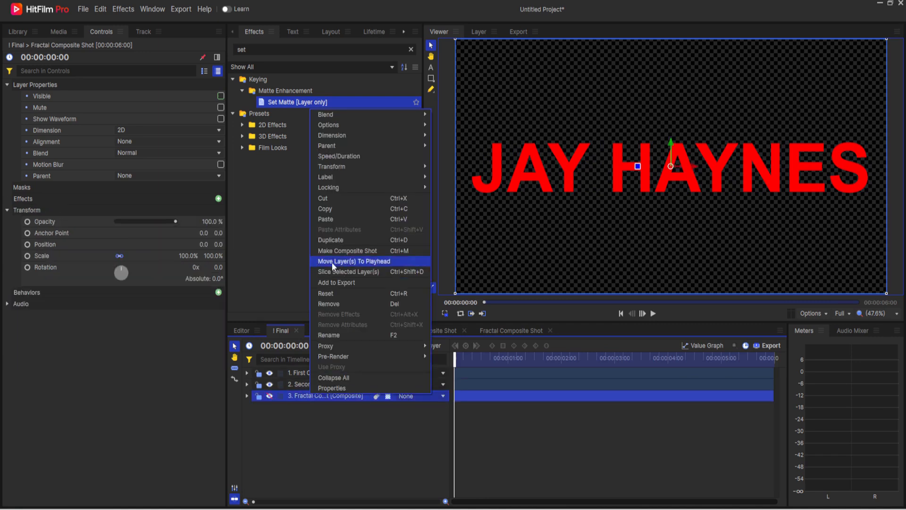
click(340, 240)
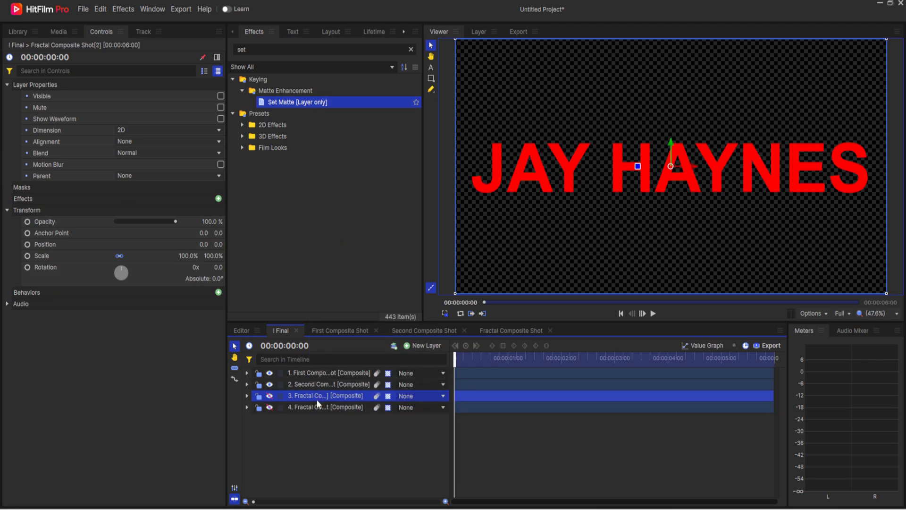
drag(317, 395, 318, 409)
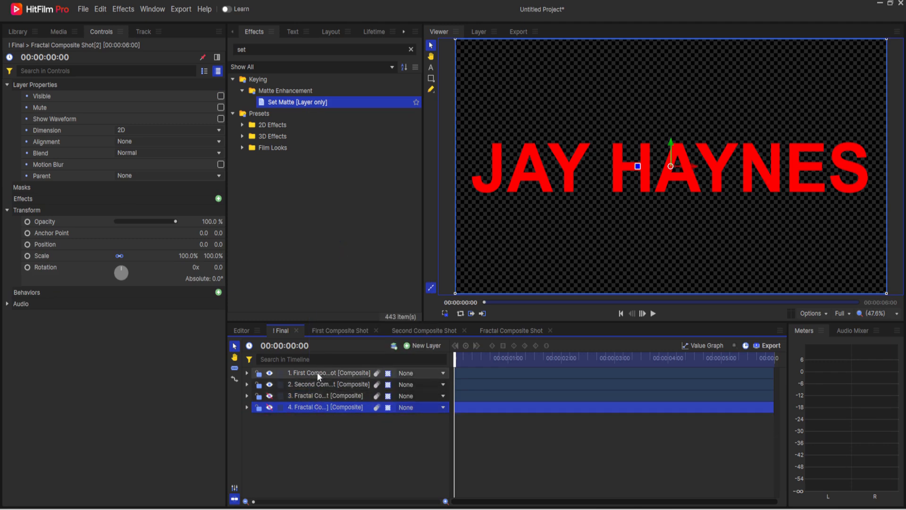
Combine both title shots and the original Fractal Composite Shot into Composite Shot 5, and return to the ! Final timeline.
click(317, 372)
shift+click(315, 395)
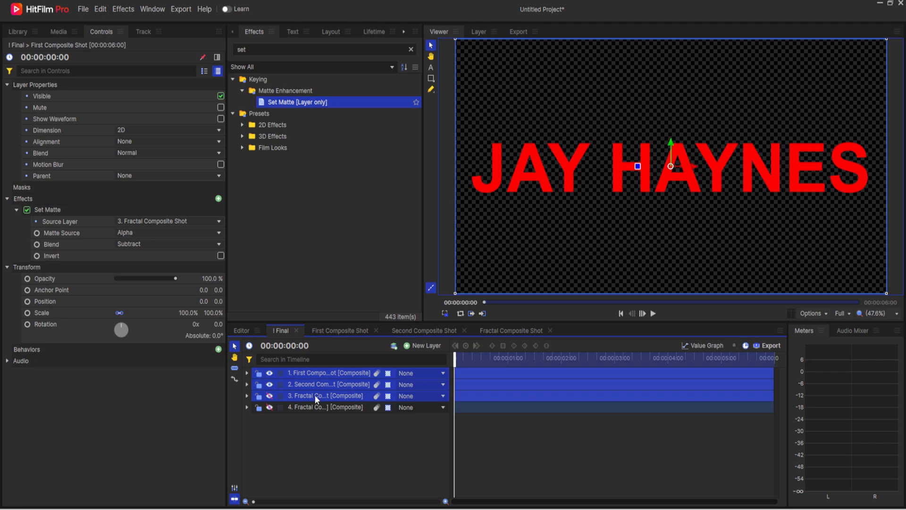
right_click(316, 385)
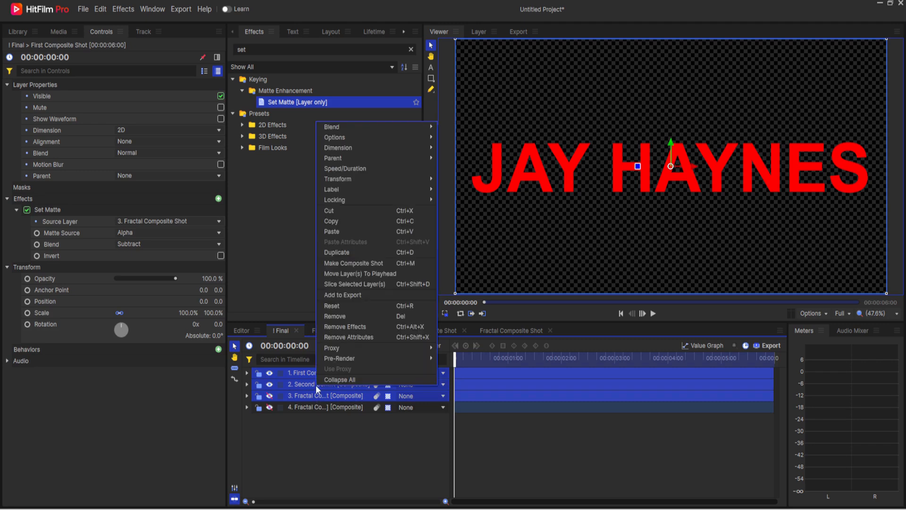
click(359, 268)
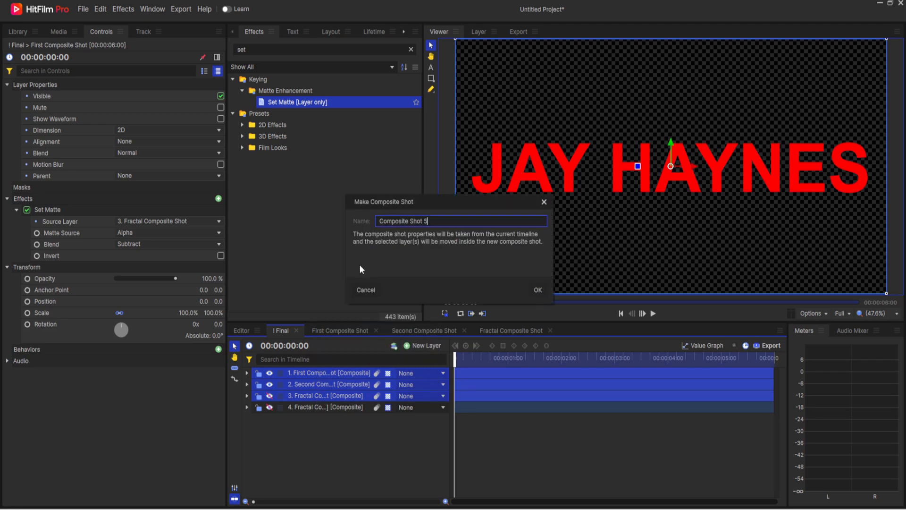
click(541, 288)
click(295, 330)
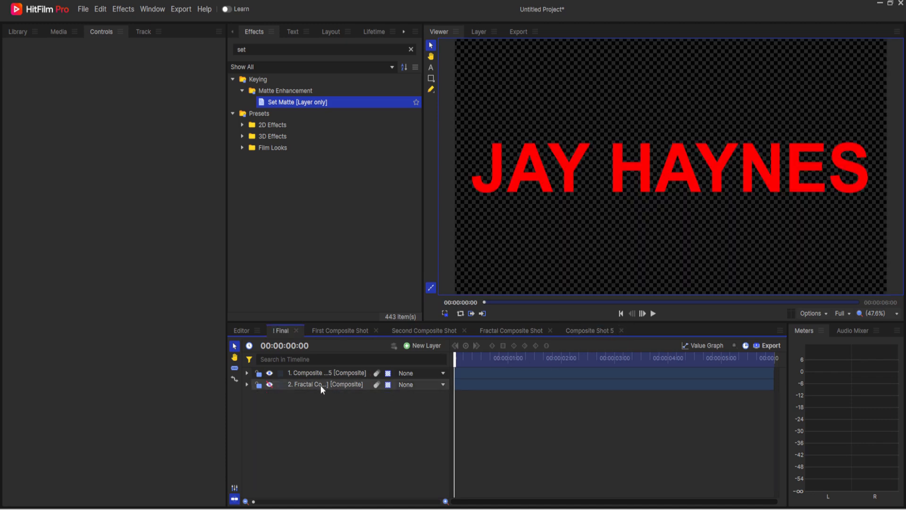
Hide Composite Shot 5, show the duplicated fractal shot and place the playhead at 00:00:01:17.
click(312, 373)
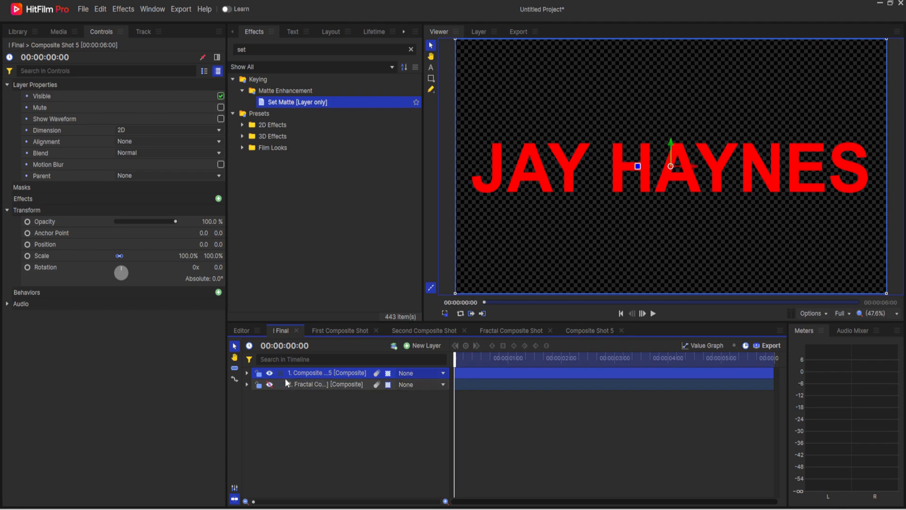
click(271, 374)
drag(455, 361, 537, 360)
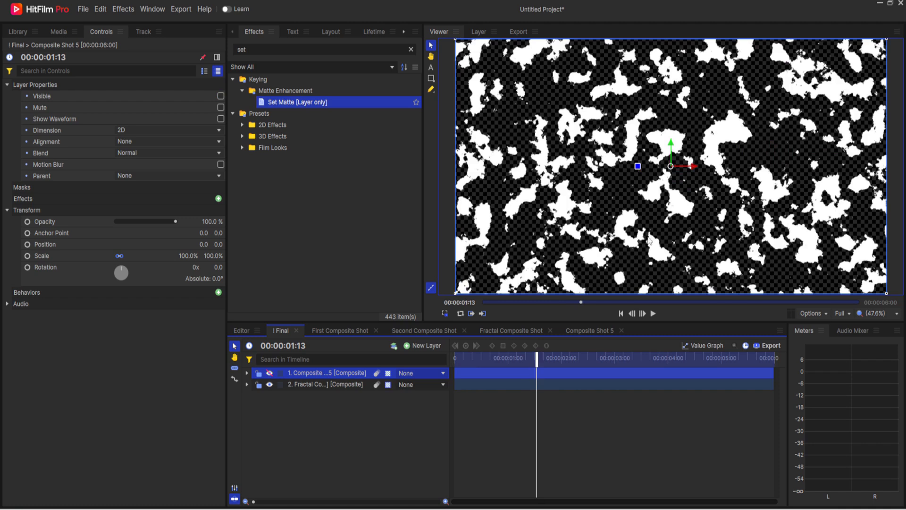
drag(275, 53, 235, 50)
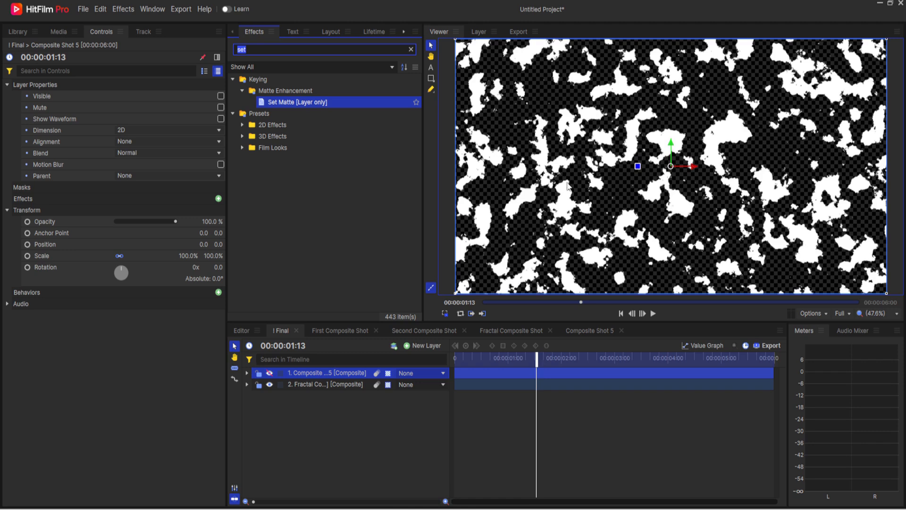
drag(544, 362, 546, 362)
Apply the Find Edges effect to the duplicated fractal composite shot.
drag(277, 51, 218, 53)
text(find)
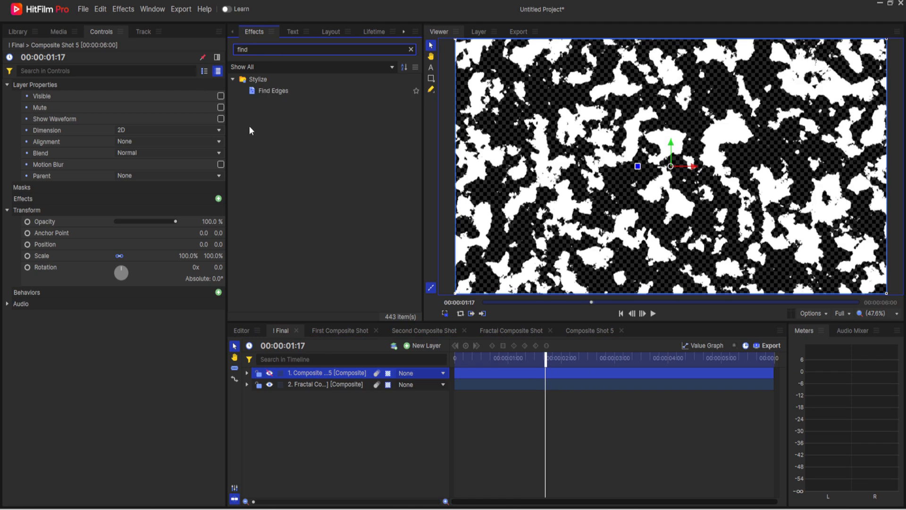
double_click(290, 90)
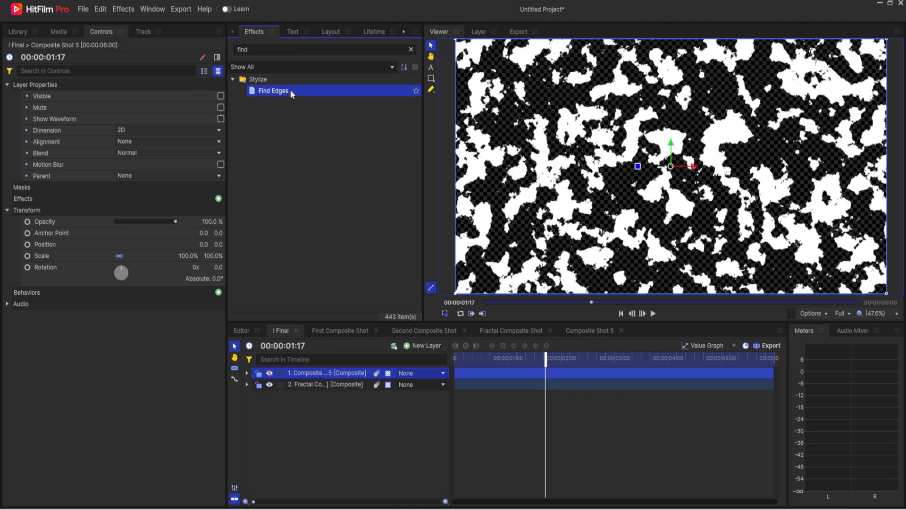
drag(305, 405, 315, 454)
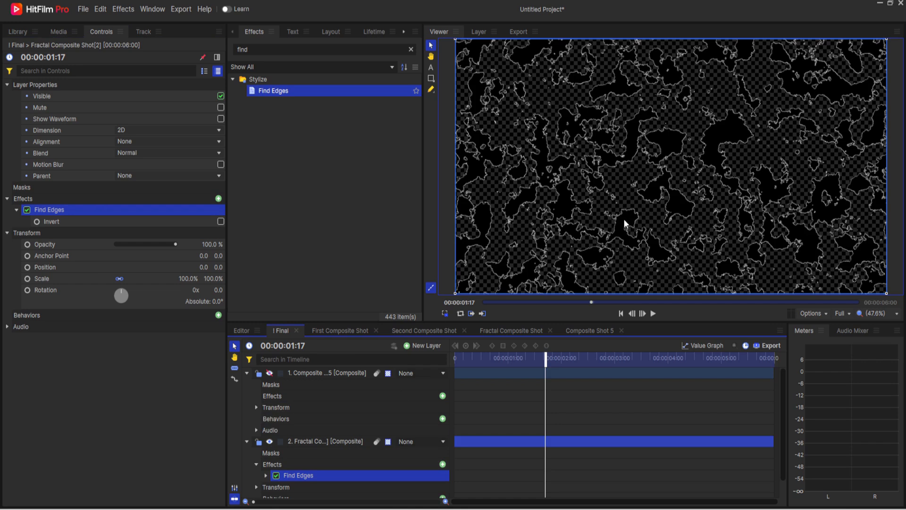
Add the Demult effect after Find Edges on the duplicated fractal shot.
drag(286, 50, 227, 57)
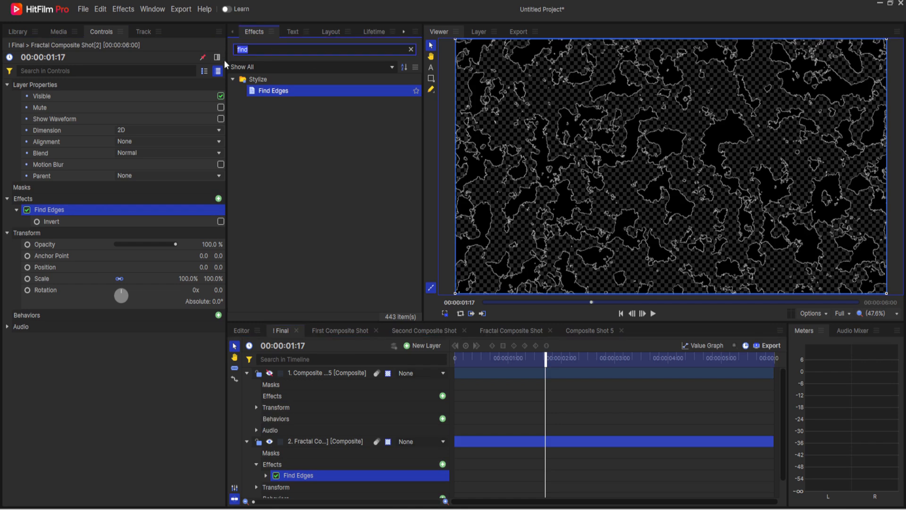
text(dem)
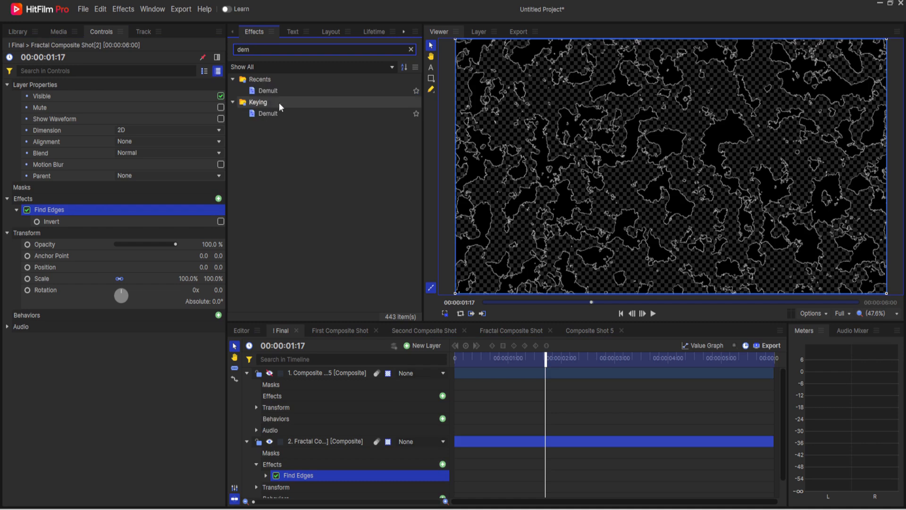
double_click(280, 89)
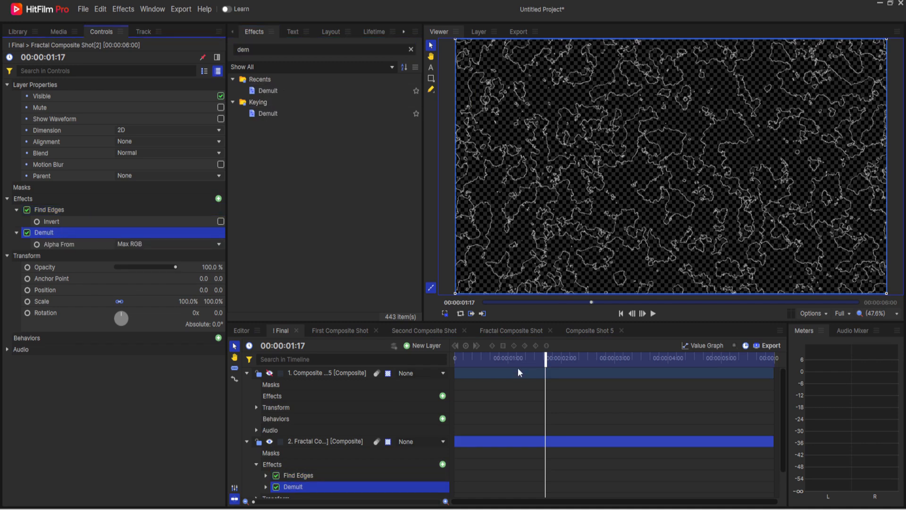
Apply the Neon Glow effect to the duplicated fractal composite shot after Demult.
mouse_move(553, 363)
mouse_down()
mouse_move(587, 363)
mouse_move(555, 362)
mouse_up()
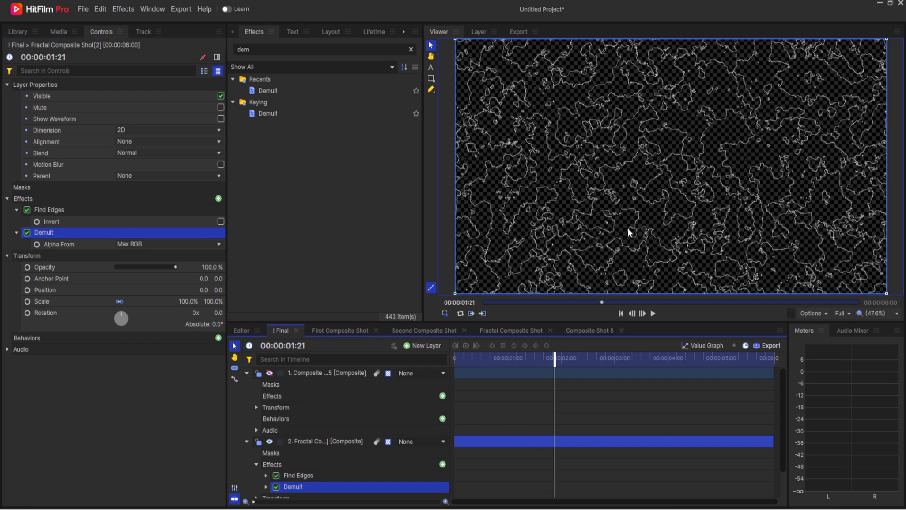
click(269, 48)
text(neon g)
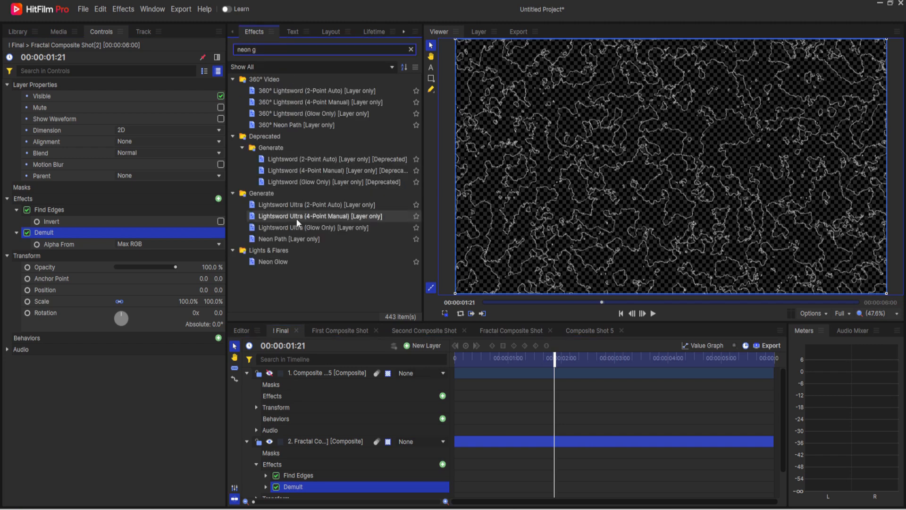
double_click(287, 261)
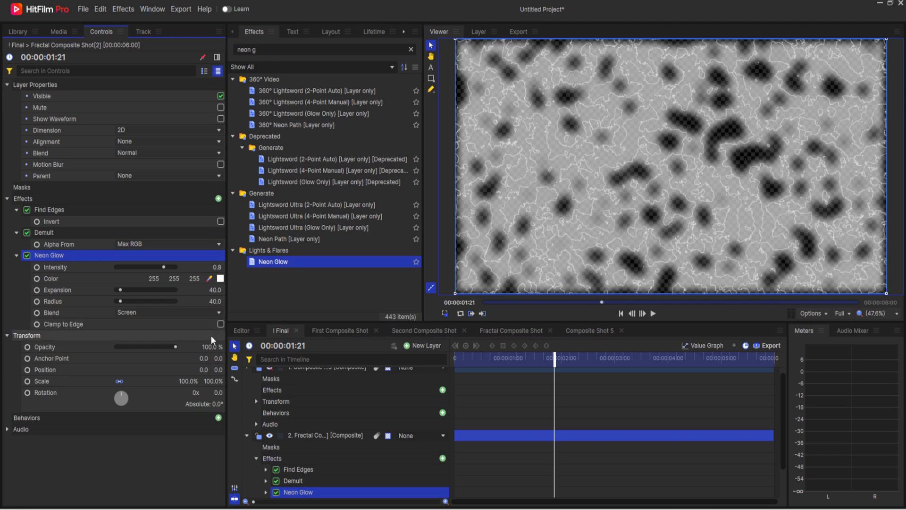
Set the Neon Glow intensity to 1.0, radius to 0 and expansion to 15, and place the playhead at 00:00:01:17.
drag(217, 267, 224, 267)
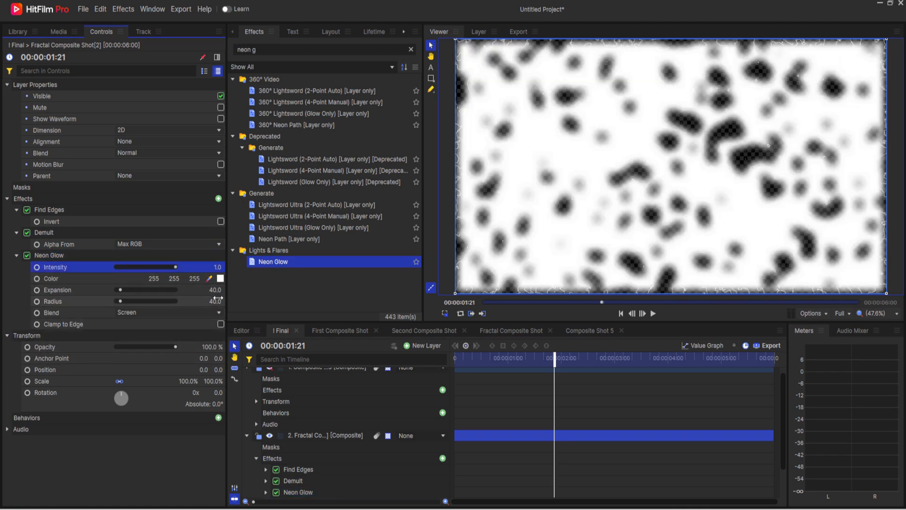
drag(215, 301, 197, 290)
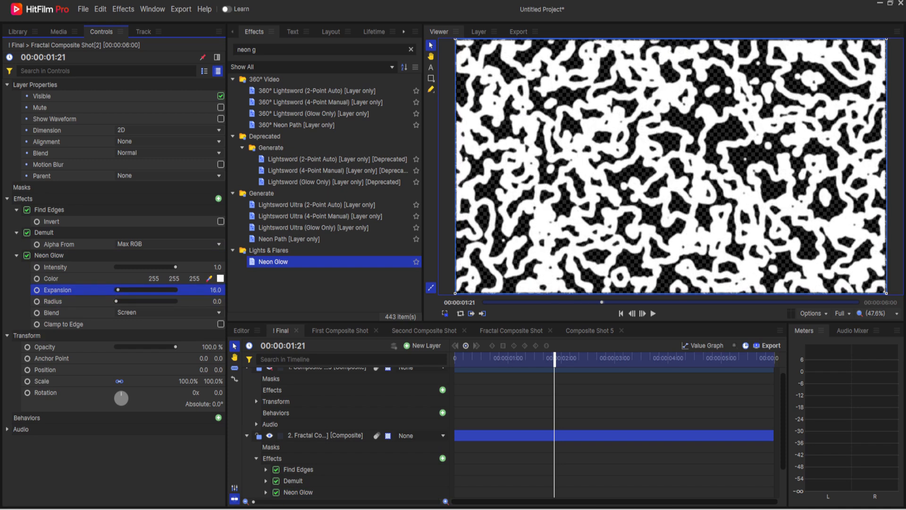
mouse_move(547, 357)
mouse_down()
mouse_move(674, 357)
mouse_move(490, 350)
mouse_move(596, 347)
mouse_move(492, 346)
mouse_move(575, 338)
mouse_move(545, 351)
mouse_up()
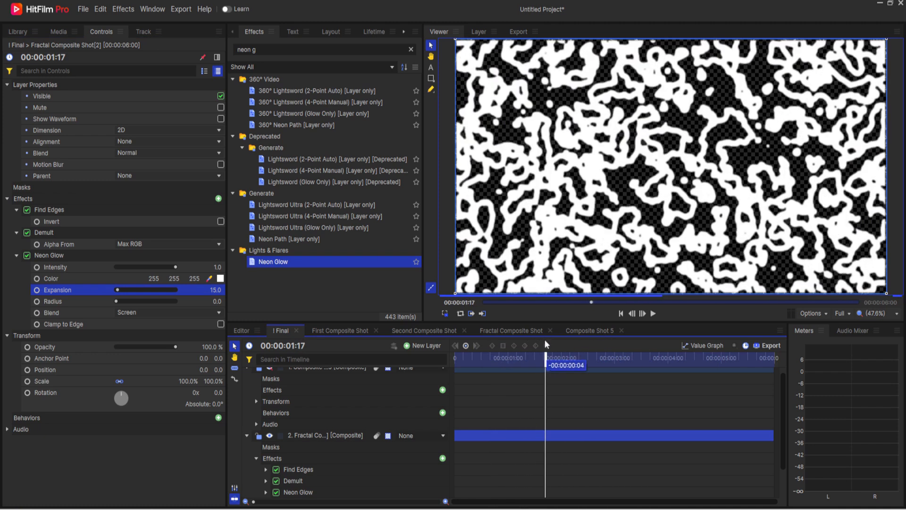
Collapse the duplicated fractal composite shot's properties and hide the layer.
click(247, 436)
click(312, 441)
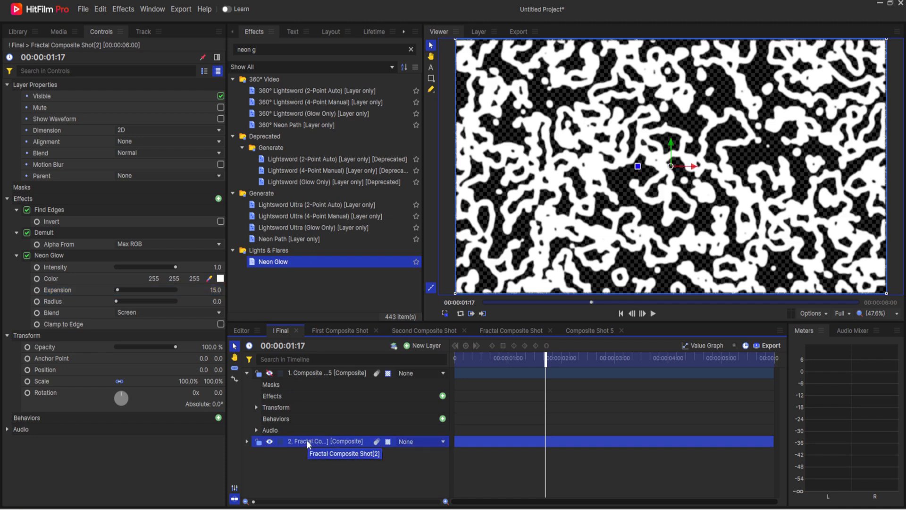
click(269, 442)
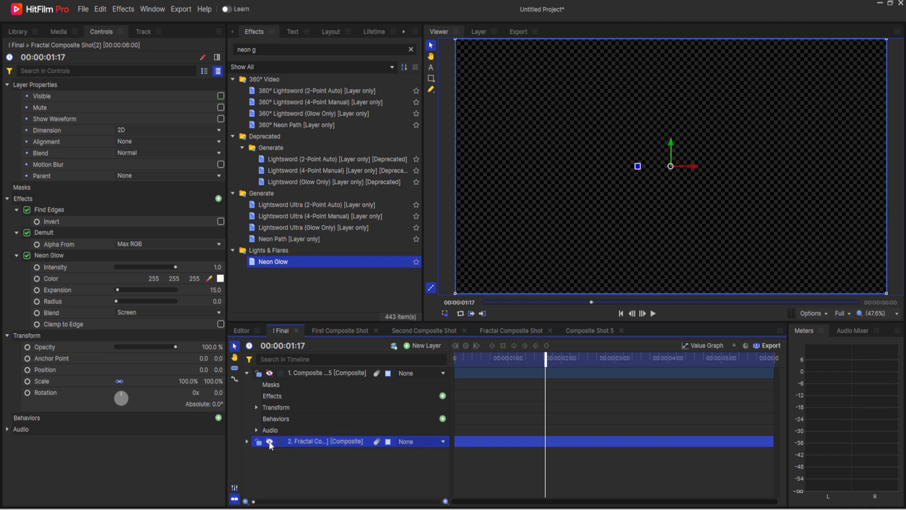
Add a new grade layer and place it directly above the duplicated fractal composite shot.
click(423, 345)
click(418, 377)
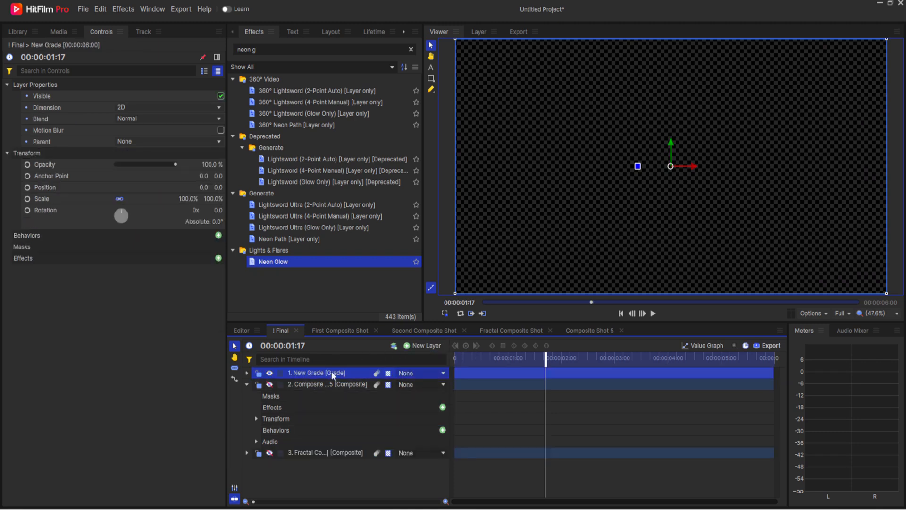
drag(333, 417, 331, 441)
Rename the new grade layer as Fractal Map and hide it.
double_click(315, 440)
text(Fractal M)
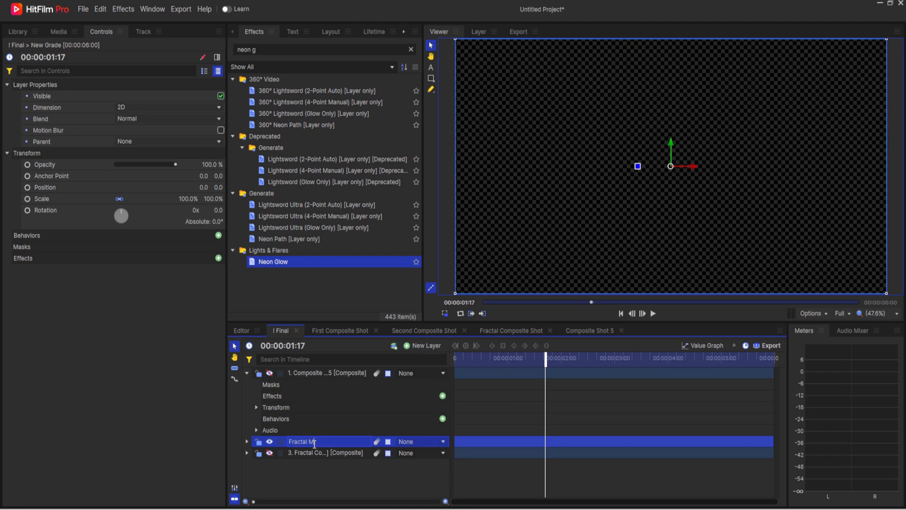
text(ap)
key(Return)
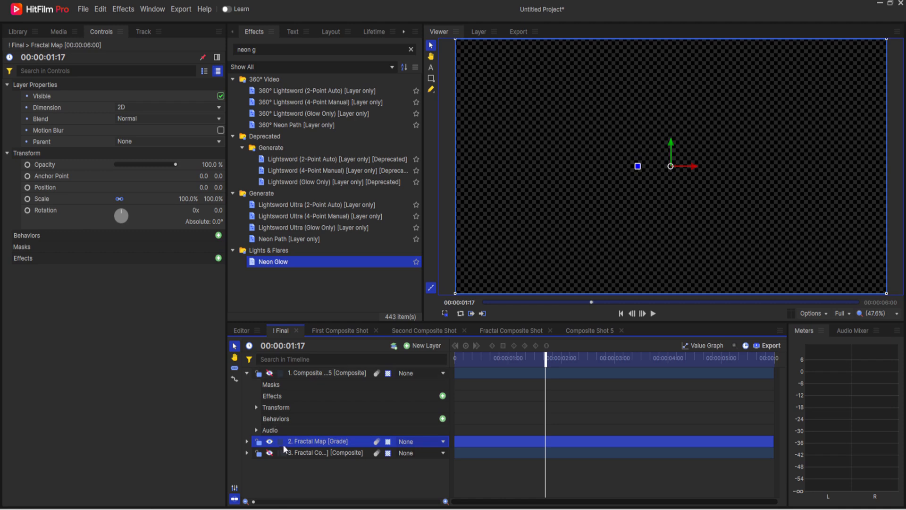
click(269, 441)
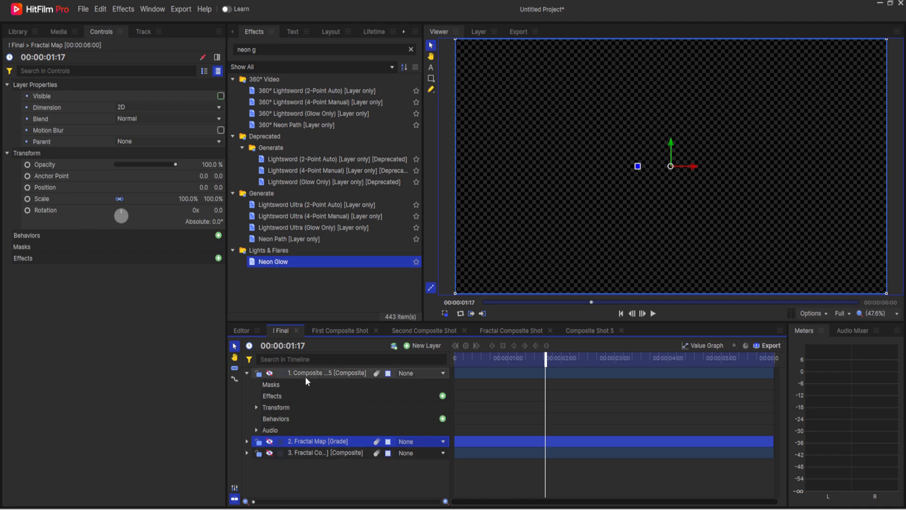
Show Composite Shot 5, return the playhead to the start and apply the Atomic Particle effect to that layer.
click(270, 373)
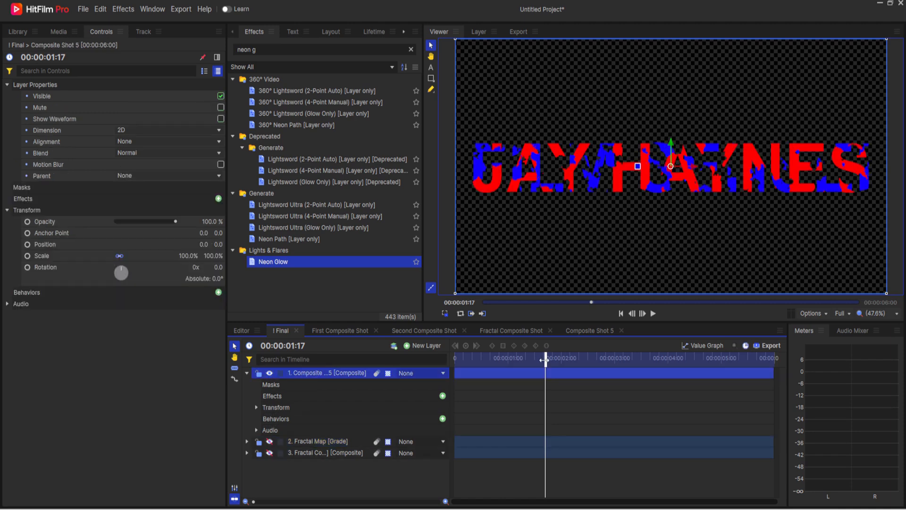
drag(543, 360, 455, 359)
triple_click(272, 47)
text(atom)
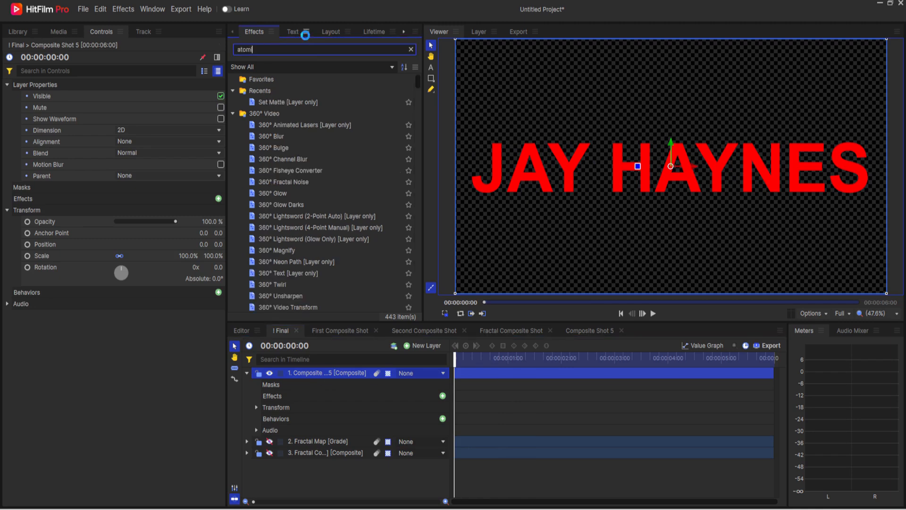
text(i)
double_click(282, 89)
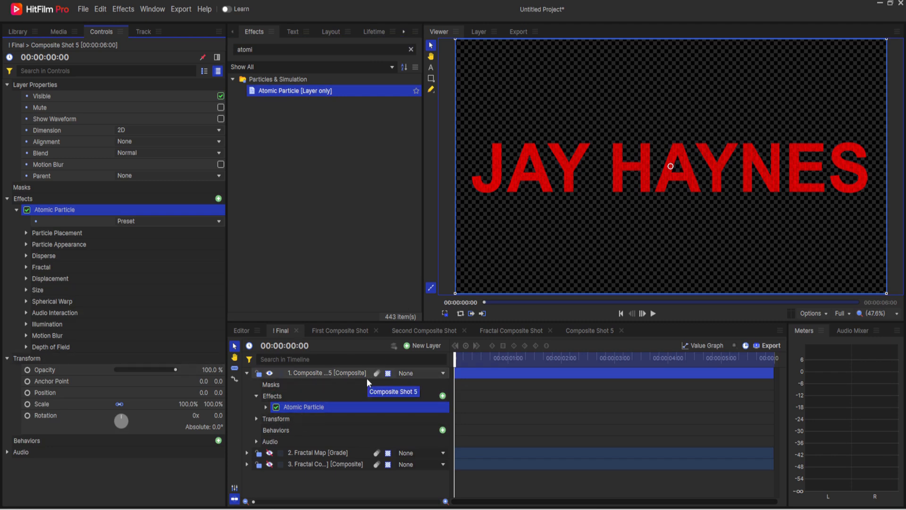
Set the Atomic Particle size to 8 in its Particle Appearance settings and check the title's fill.
scroll(491, 189, up, 6)
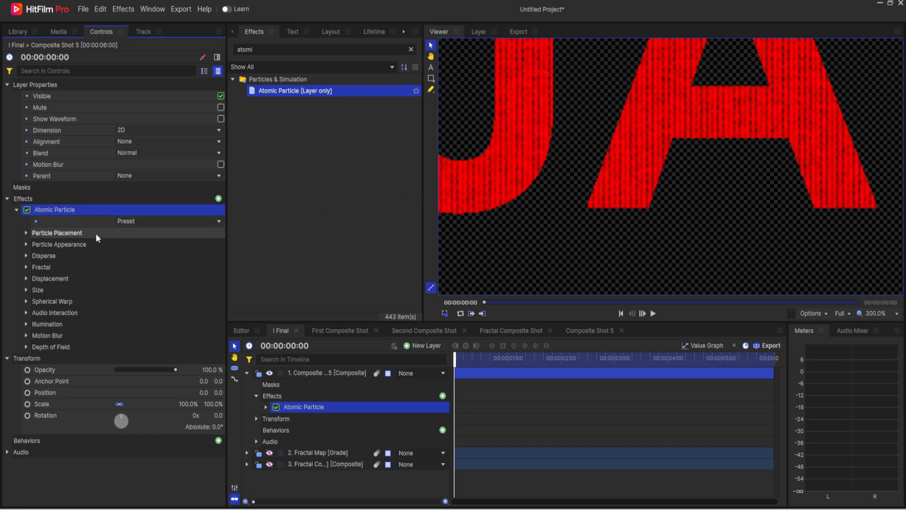
click(25, 244)
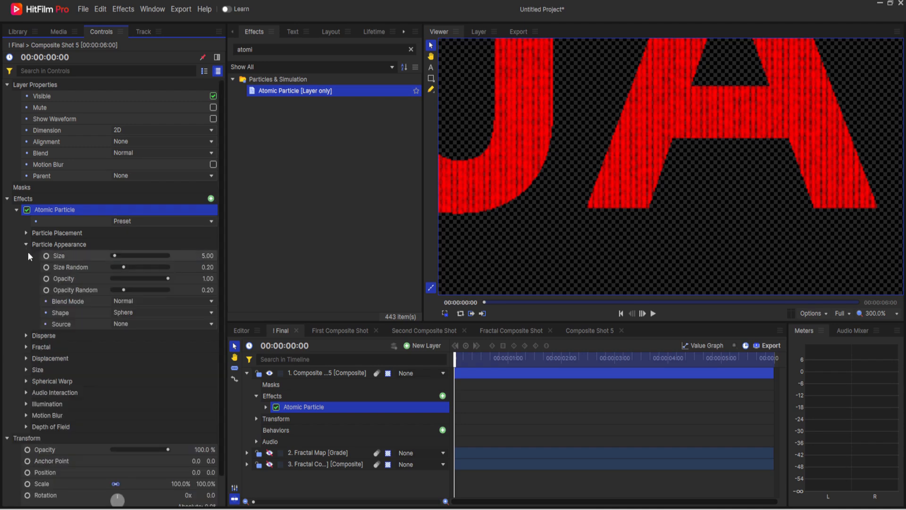
click(208, 256)
text(8)
key(Return)
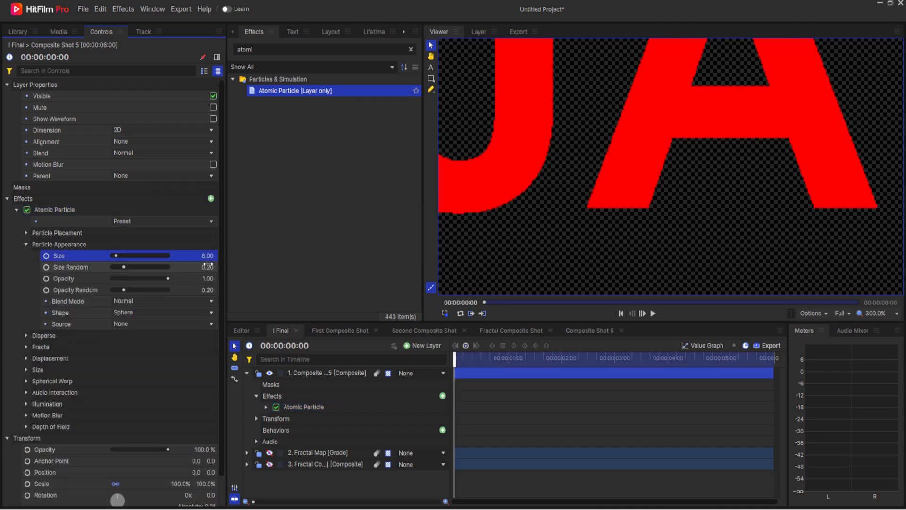
click(29, 210)
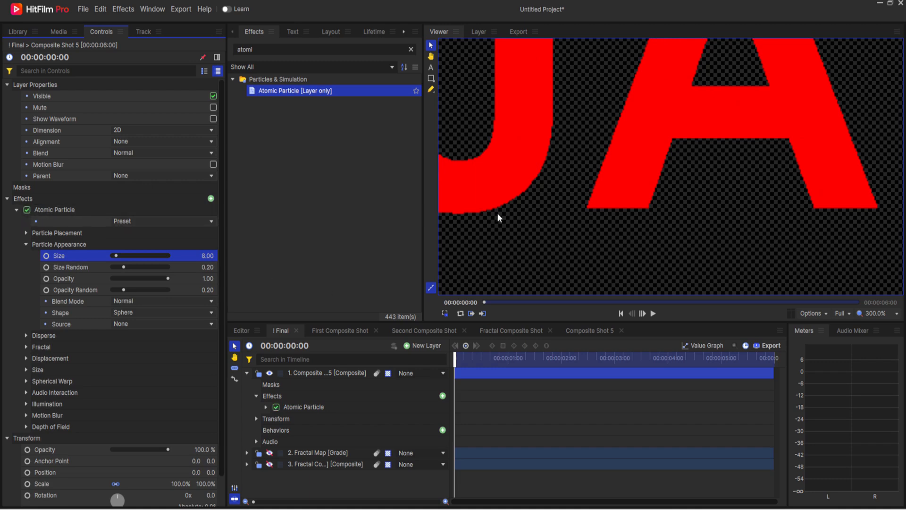
key(ctrl+0)
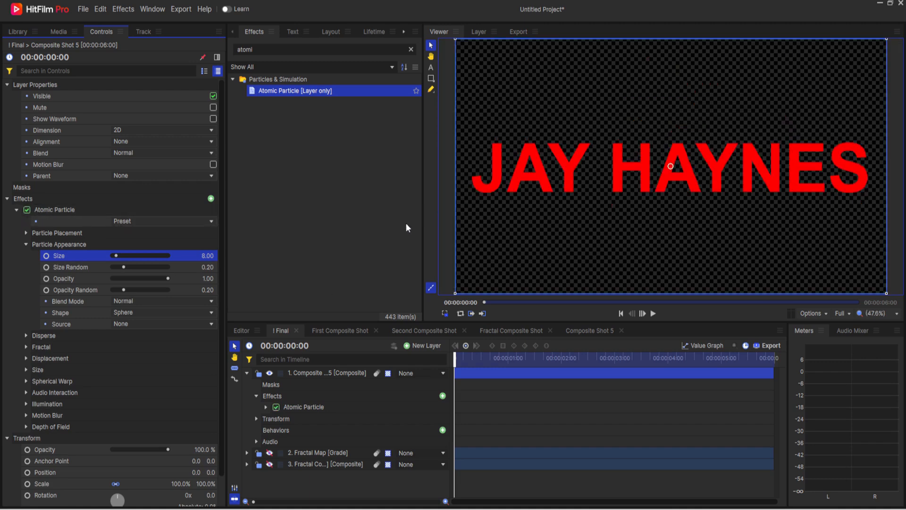
click(27, 244)
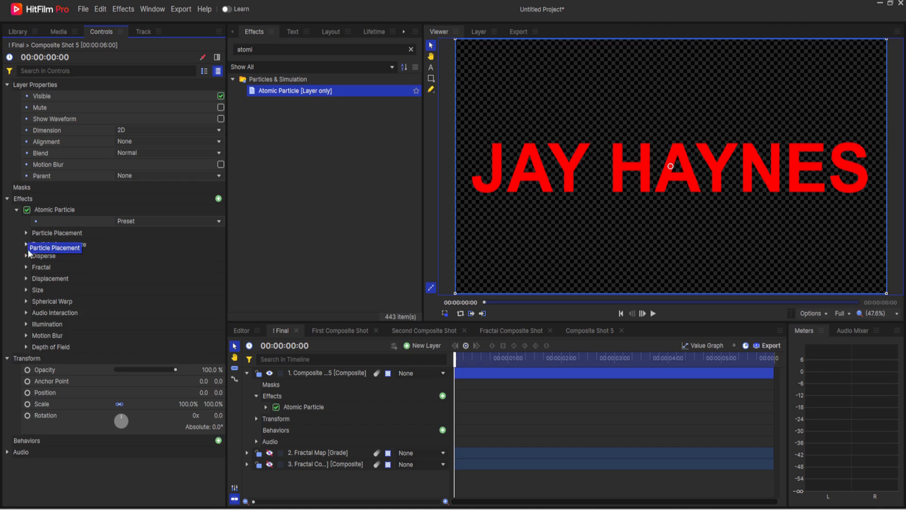
Try a Fractal Disperse Strength of 100 on the Atomic Particle effect and undo it.
click(27, 267)
drag(205, 290, 278, 290)
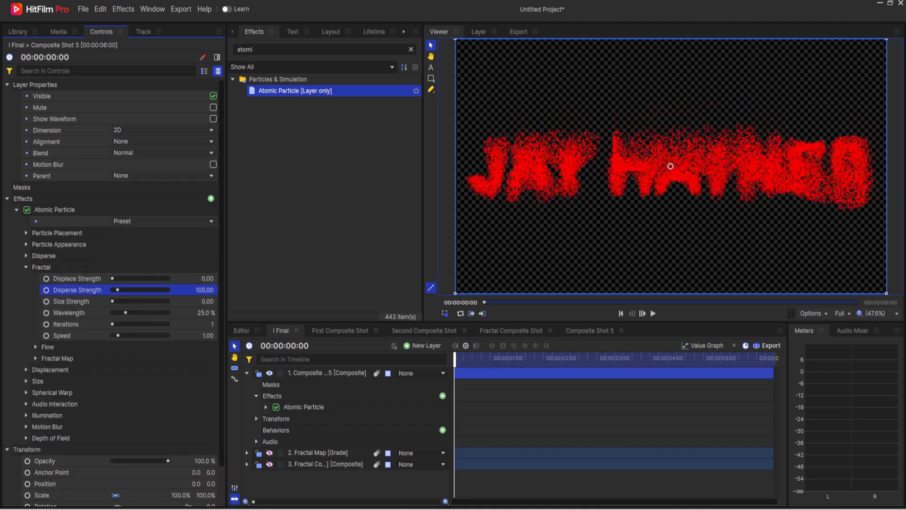
key(ctrl+z)
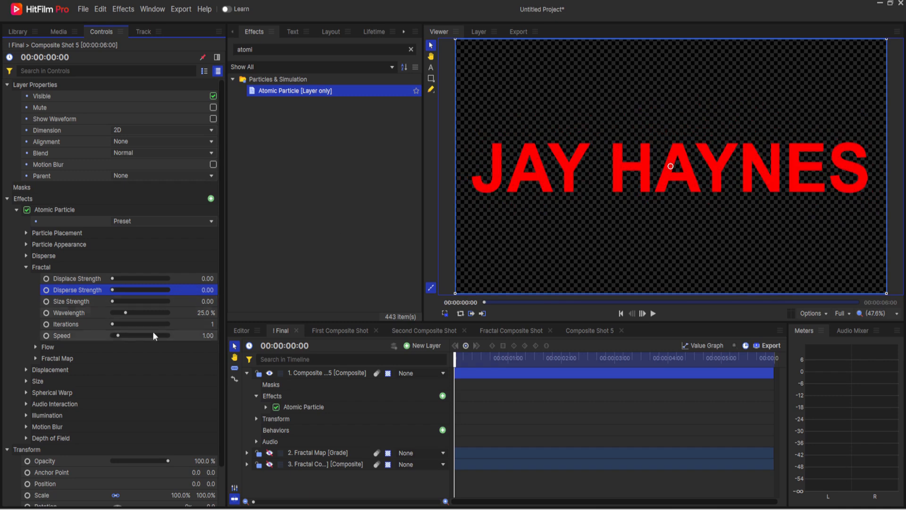
Assign the Fractal Map grade layer as the map source for Atomic Particle's Fractal settings.
click(36, 359)
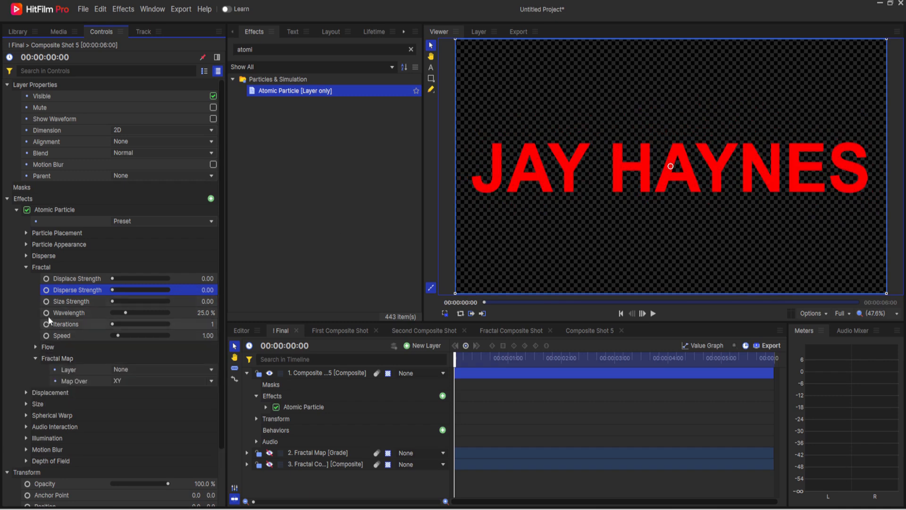
click(140, 365)
click(140, 395)
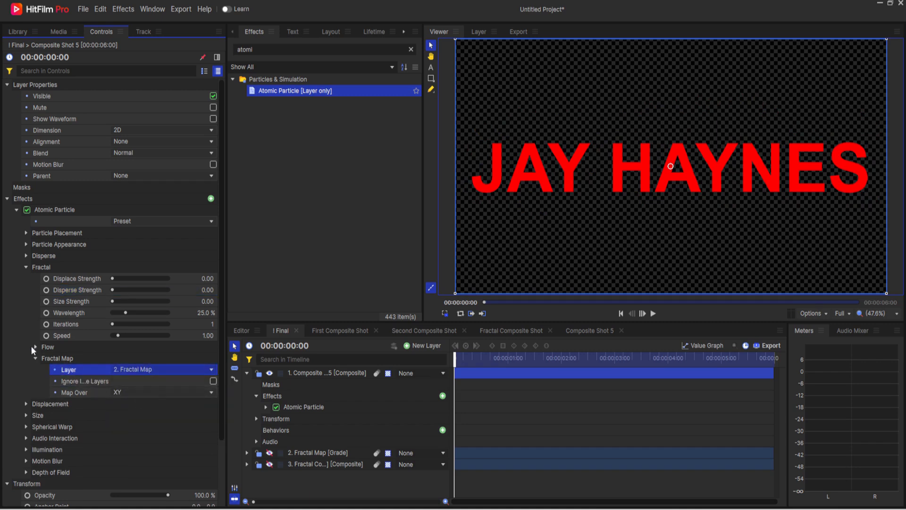
click(36, 358)
mouse_move(454, 363)
mouse_down()
mouse_move(539, 363)
mouse_move(454, 363)
mouse_up()
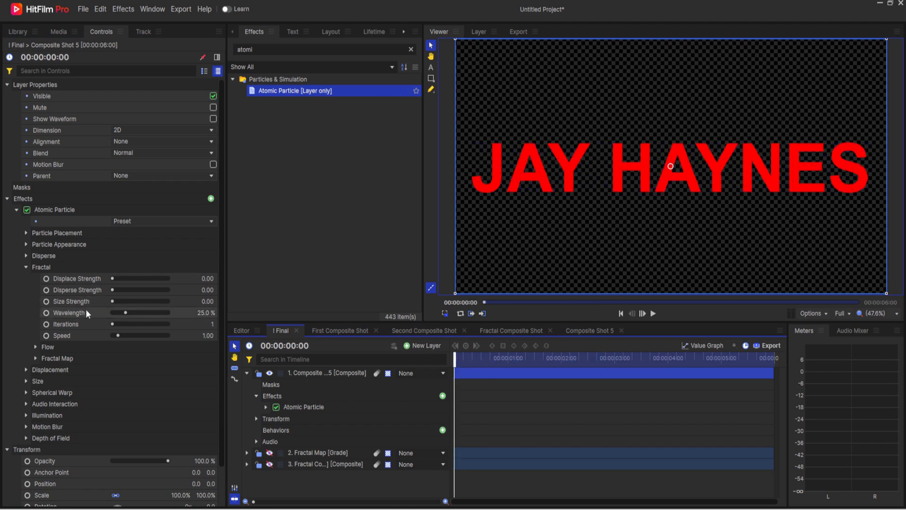
Set Atomic Particle's Fractal Wavelength to 10% and Iterations to 3.
click(204, 313)
key(Return)
click(214, 324)
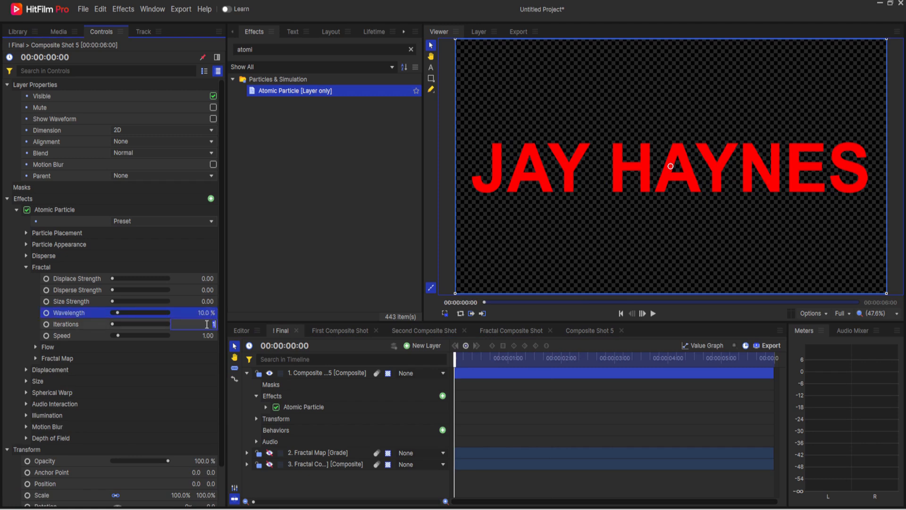
text(3)
key(Return)
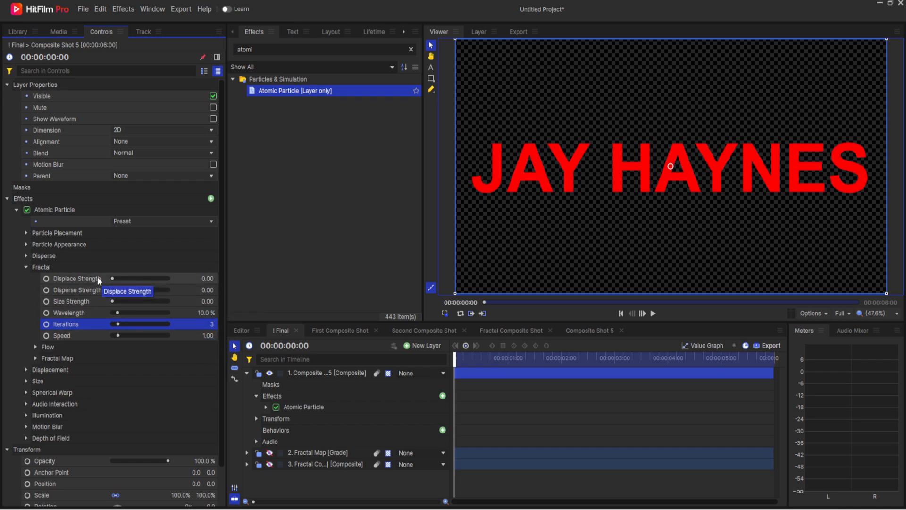
Try a Fractal Displace Strength of 50 on Atomic Particle and preview the title transition.
click(208, 279)
text(50)
key(Return)
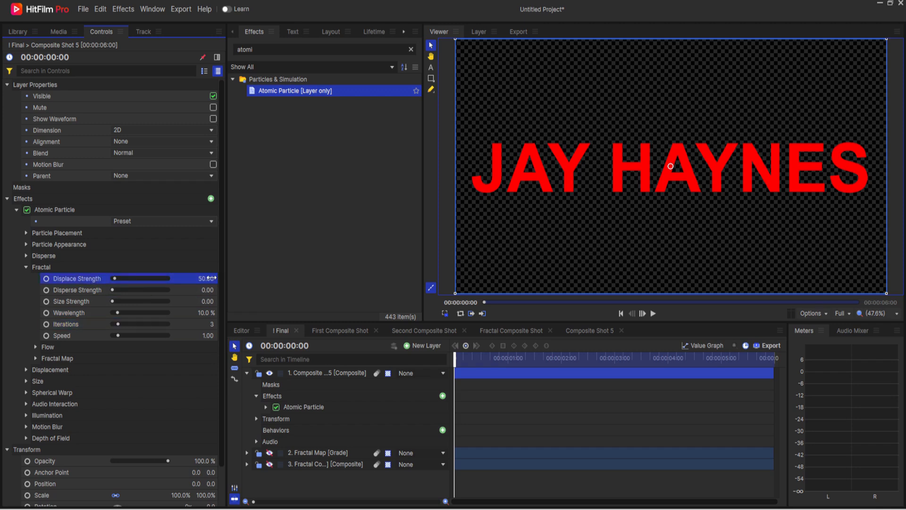
click(653, 315)
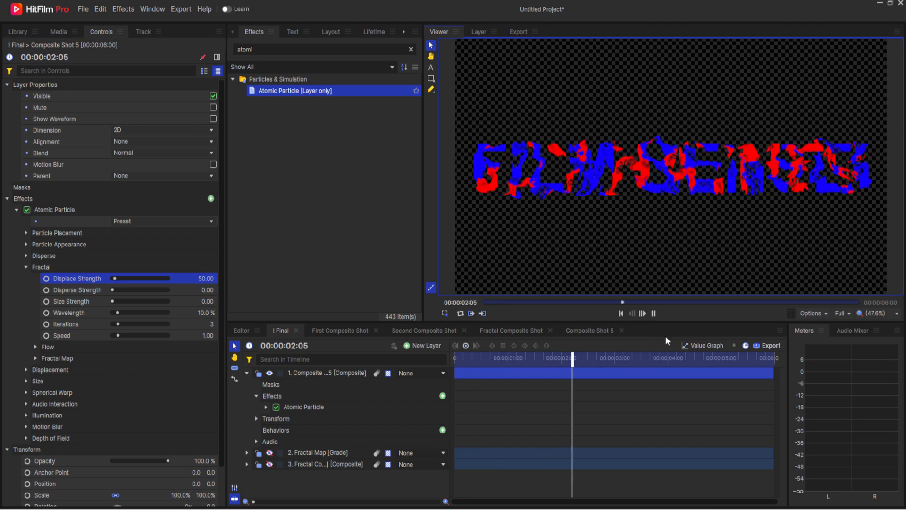
drag(664, 358, 520, 358)
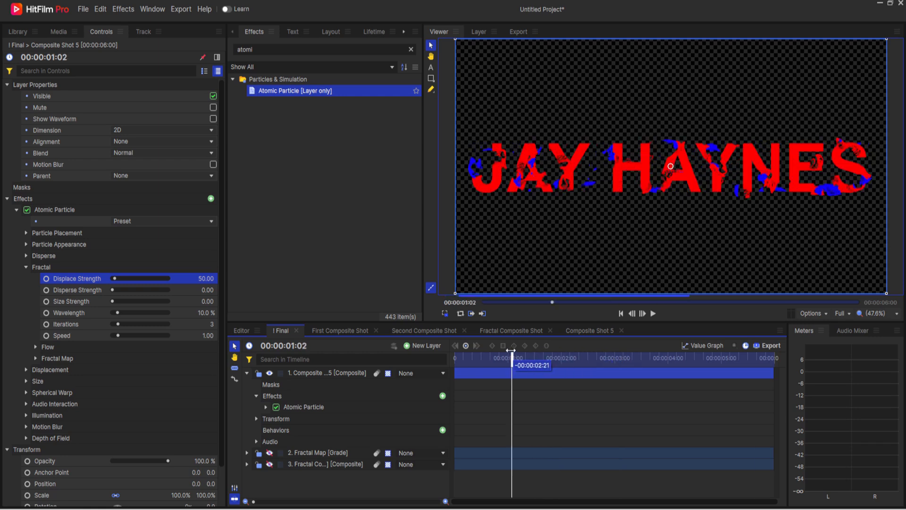
Set the Fractal Displace Strength back to 0 and the Disperse Strength to 50 for Atomic Particle.
drag(206, 282, 175, 282)
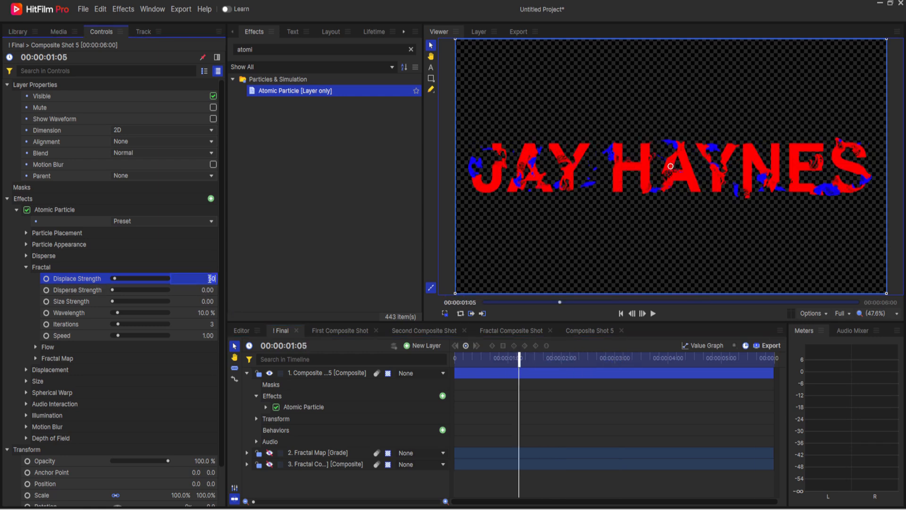
click(213, 289)
text(50)
key(Return)
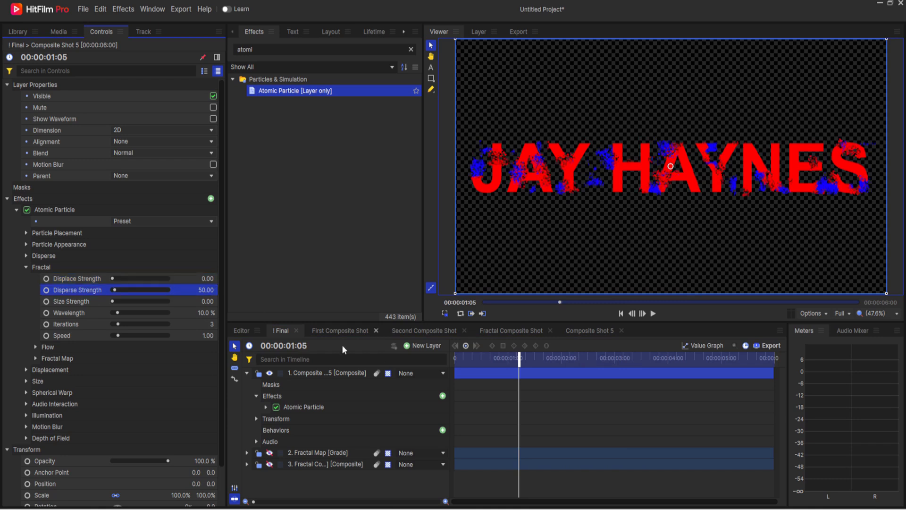
Play the title transition from the start to review the particle dispersion along the fractal edges.
click(620, 313)
click(653, 313)
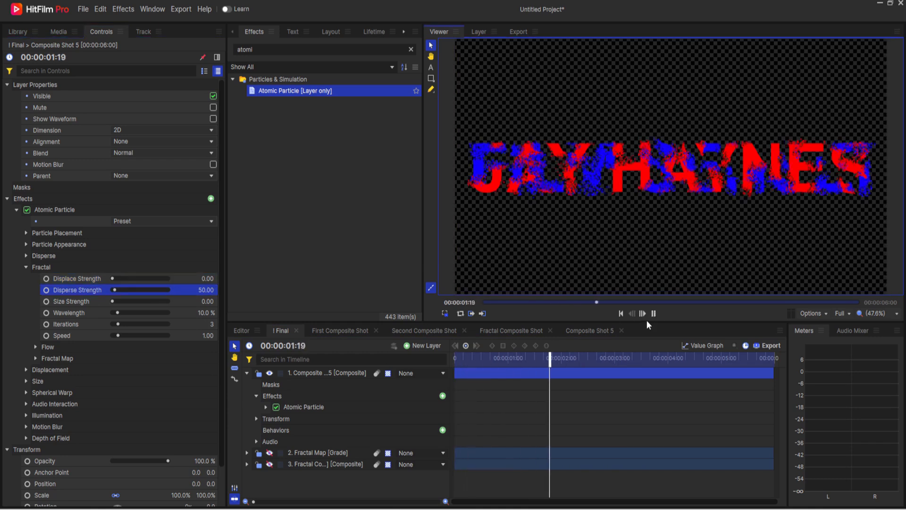
click(654, 313)
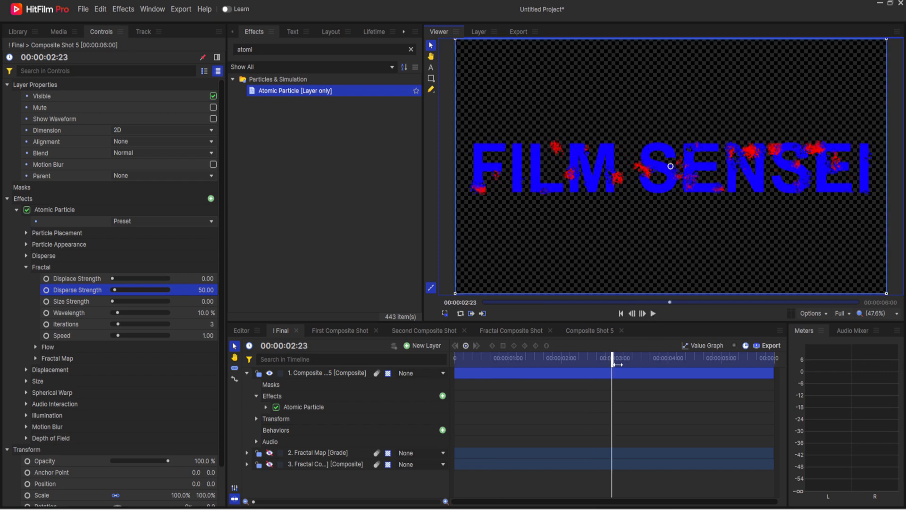
Try a Fractal Displace Strength of 50 alongside the existing dispersion on Atomic Particle and play the title transition from the start.
click(547, 359)
click(207, 279)
text(50)
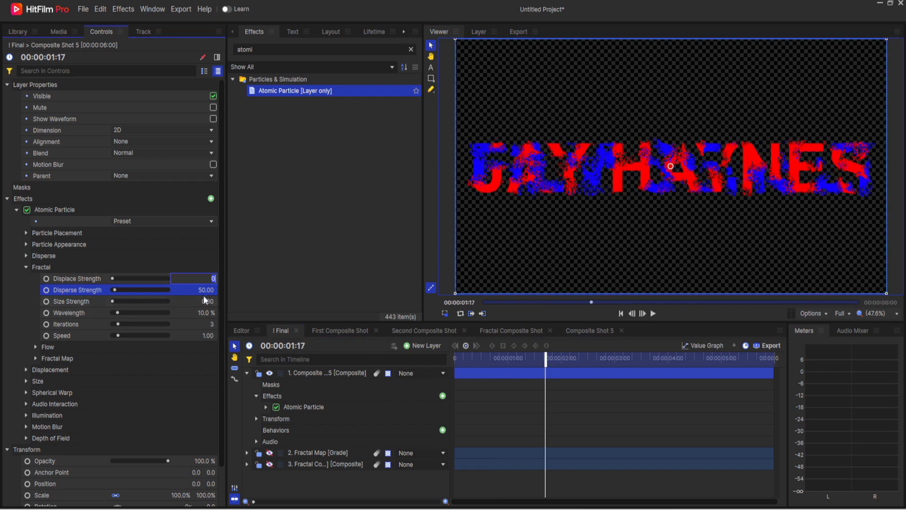
key(Return)
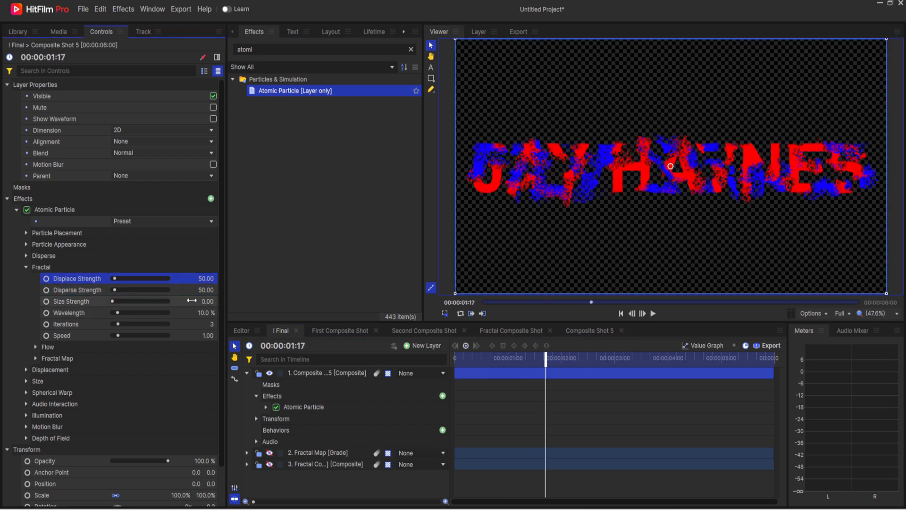
click(621, 313)
click(654, 313)
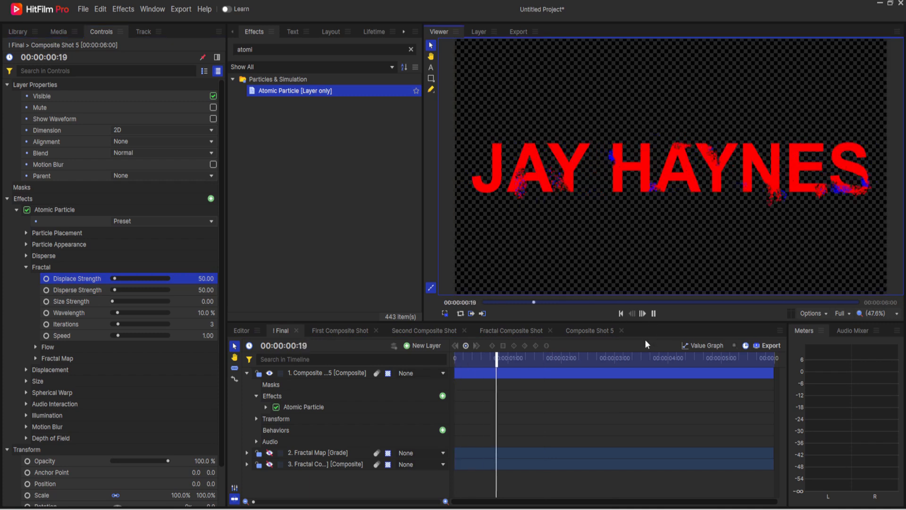
click(654, 313)
click(621, 313)
Try a Fractal Disperse Strength of 0 with a Displace Strength of 307 and preview the title transition.
drag(114, 290, 108, 290)
drag(207, 278, 236, 278)
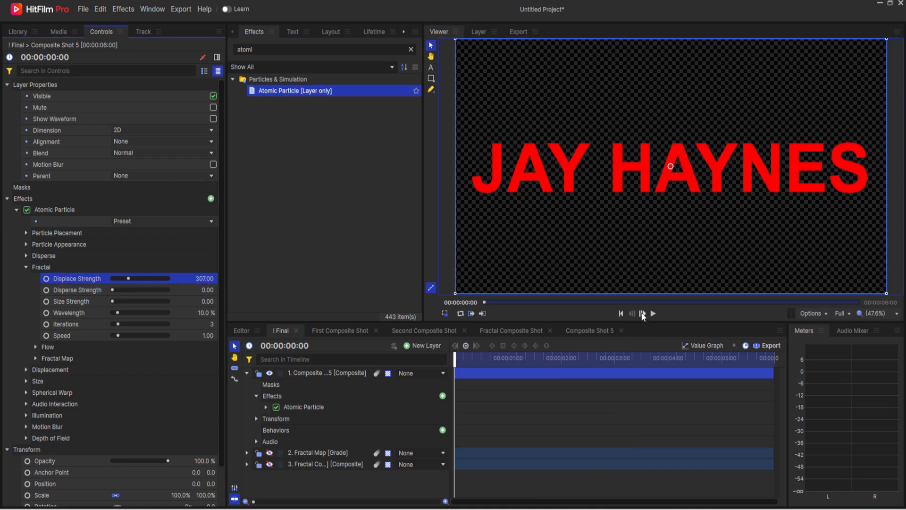
click(653, 314)
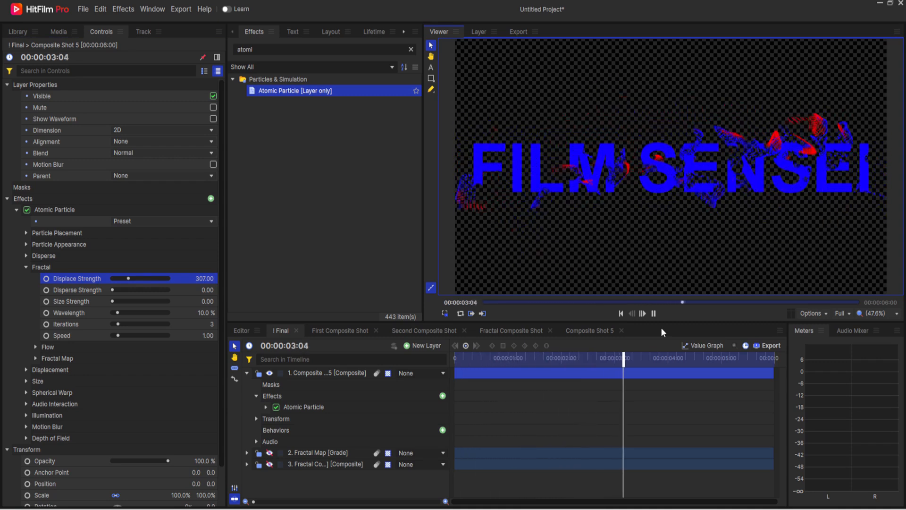
key(space)
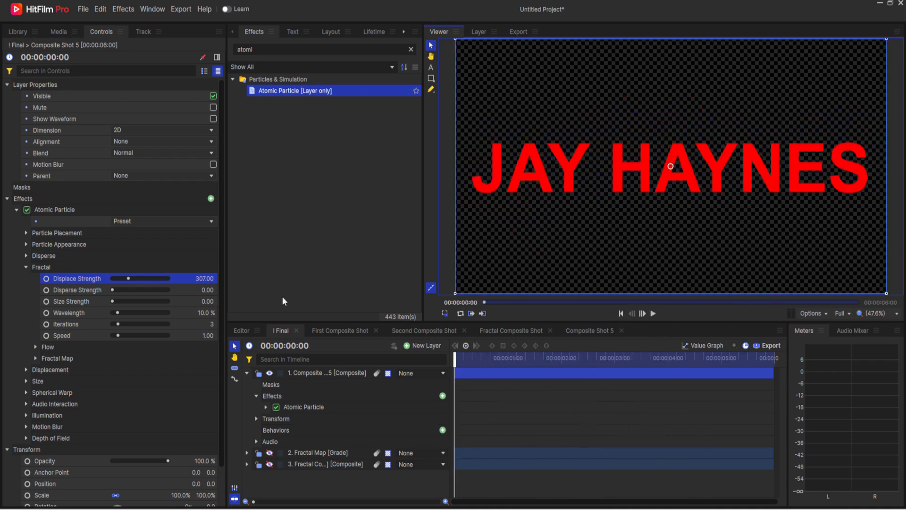
Set Atomic Particle's Fractal Displace Strength to 50 and scrub through the first part of the title transition.
click(195, 283)
text(50)
key(Return)
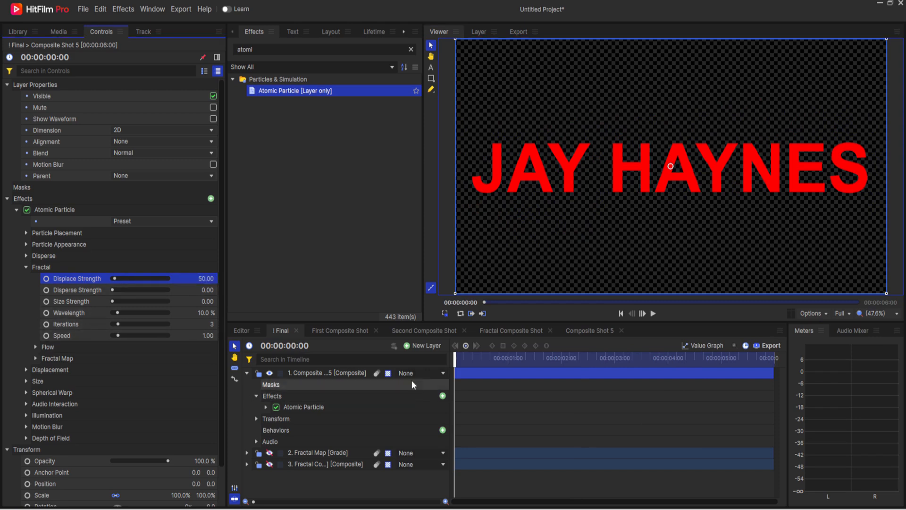
drag(453, 362, 369, 362)
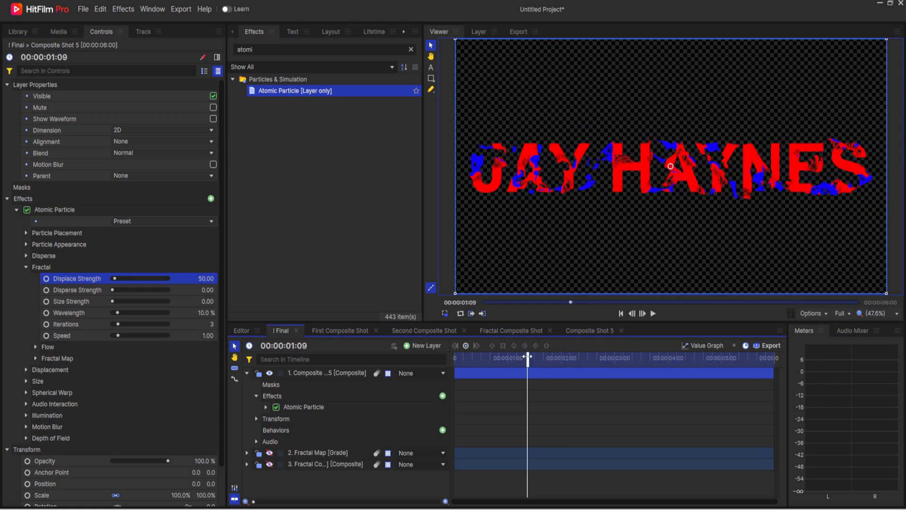
drag(527, 358, 455, 354)
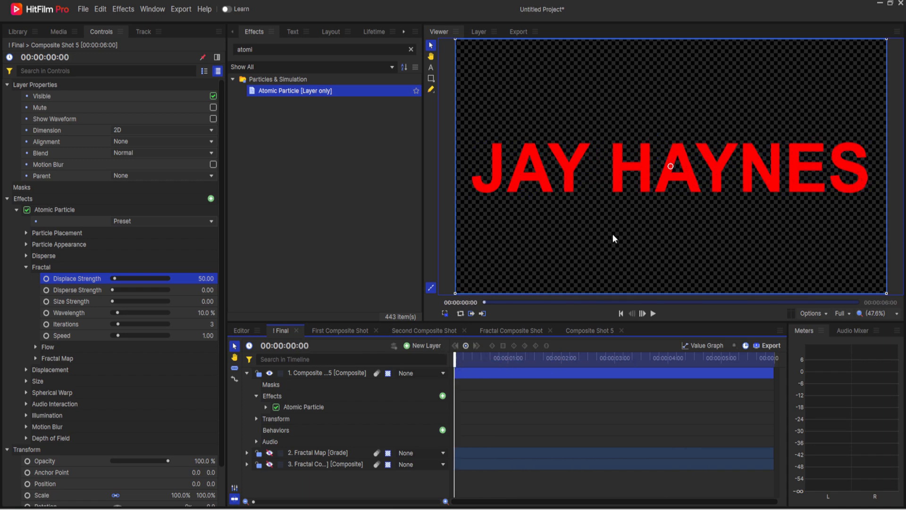
In First Composite Shot, add the first portrait from the Pictures folder below the text layer and hide the text.
click(329, 331)
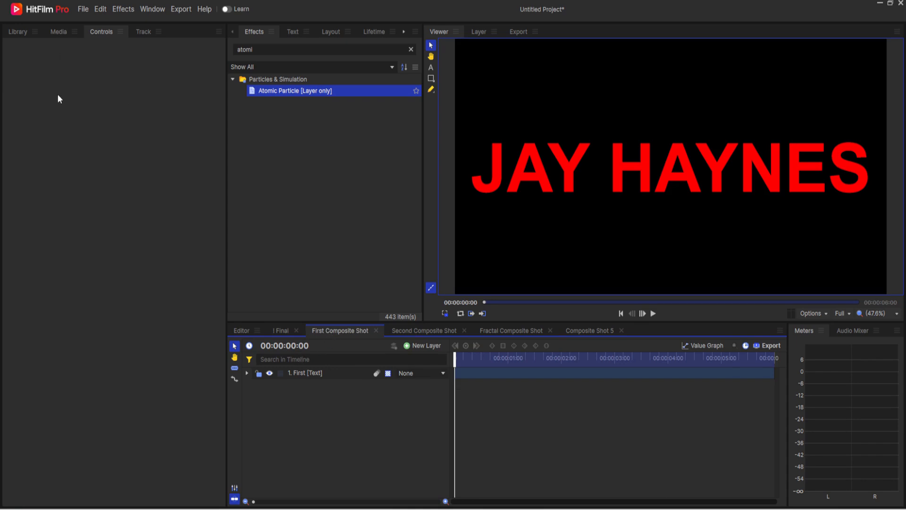
click(59, 32)
double_click(23, 98)
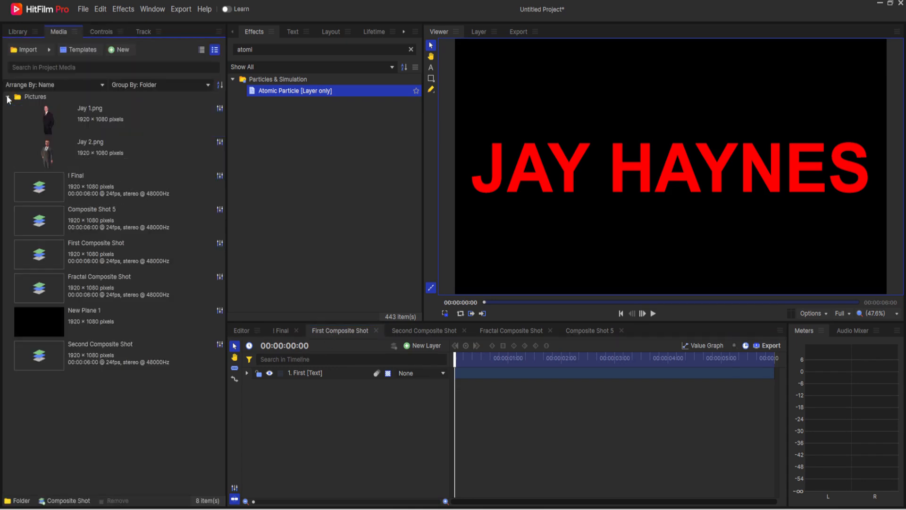
drag(74, 119, 281, 376)
click(270, 374)
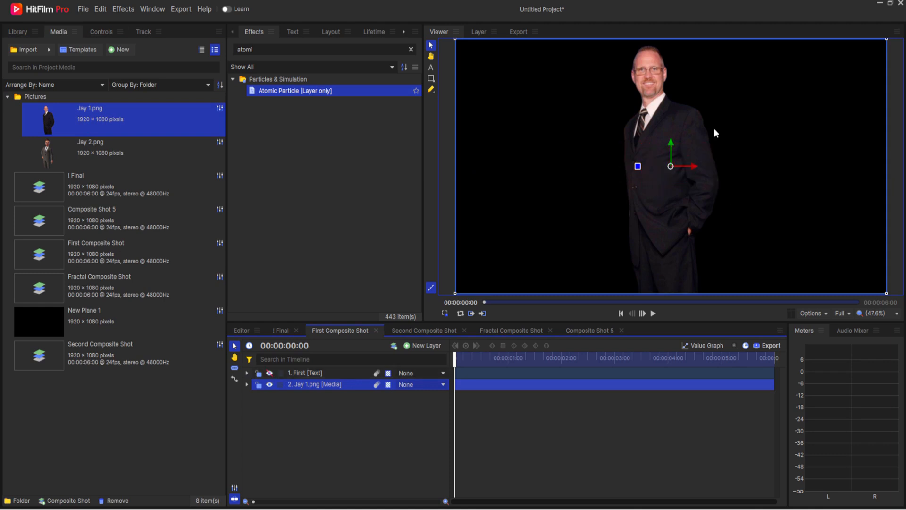
In Second Composite Shot, hide the text layer and add the second portrait from the Pictures folder below it.
click(425, 331)
click(270, 373)
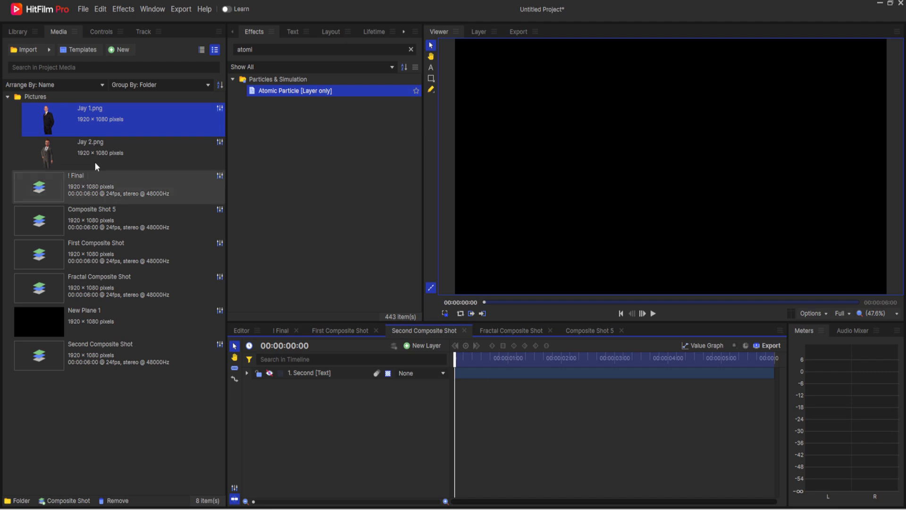
drag(81, 146, 413, 384)
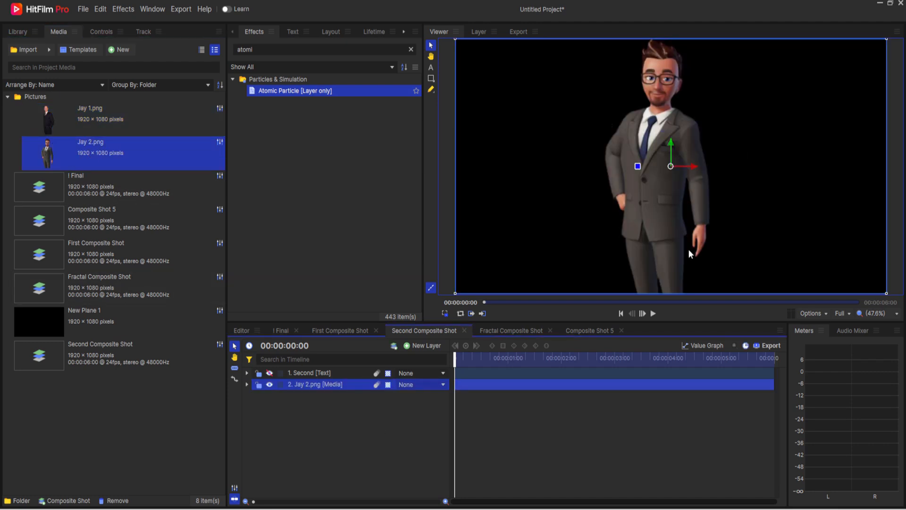
In the ! Final composite, insert New Plane 1 directly beneath the Composite Shot 5 layer as a background.
click(280, 331)
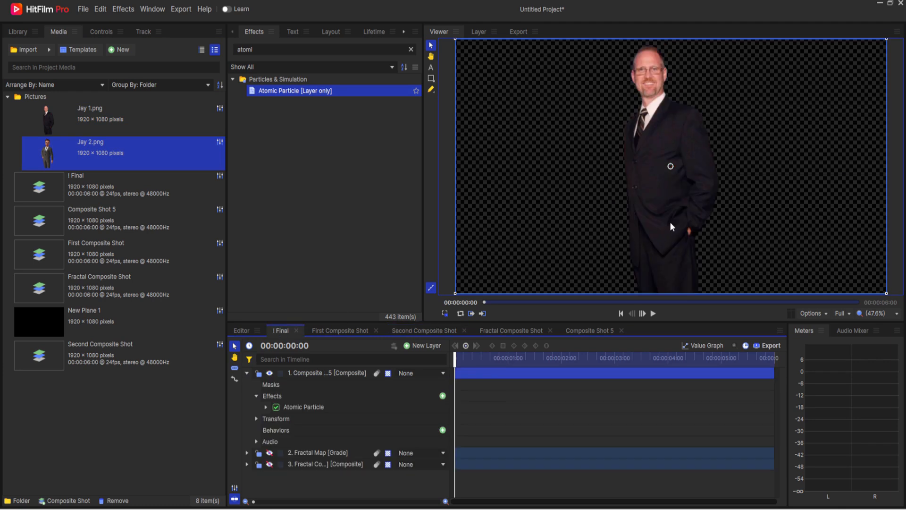
click(248, 373)
drag(71, 316, 286, 373)
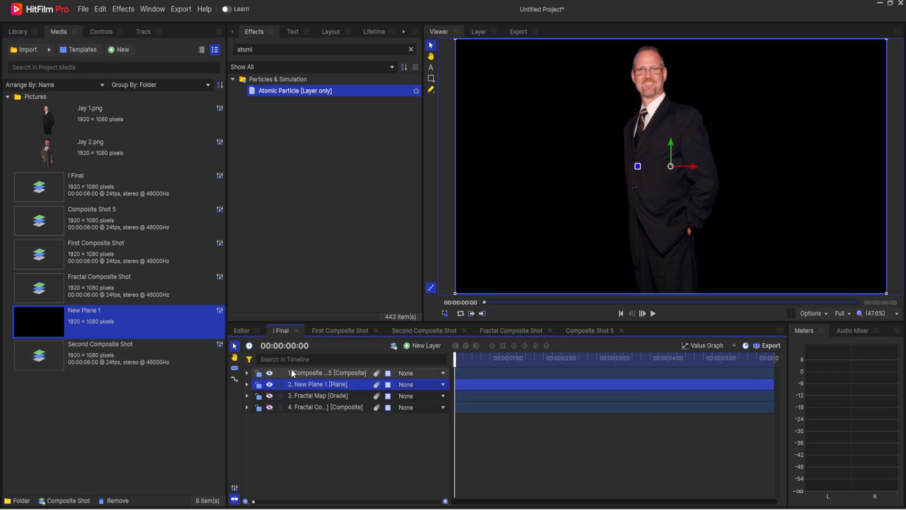
Apply the Color Gradient effect to the New Plane 1 background and play the portrait transition.
drag(290, 51, 228, 52)
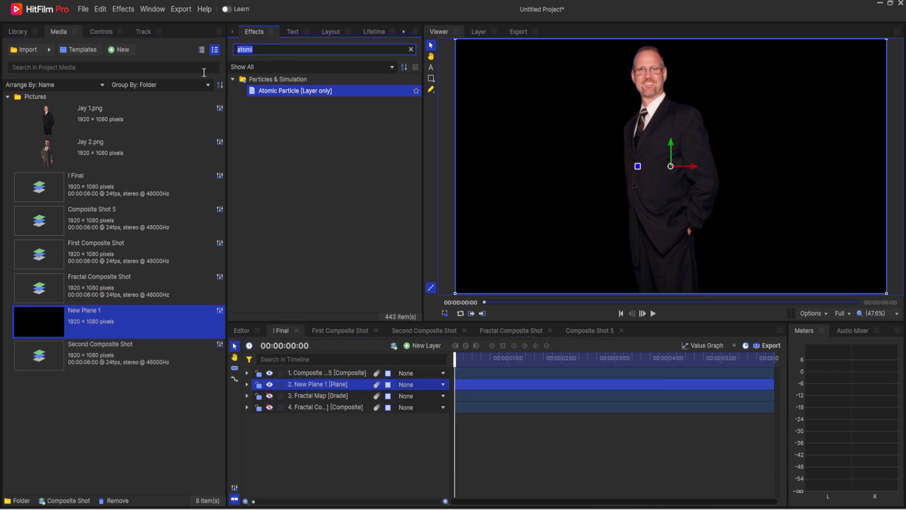
text(gradi)
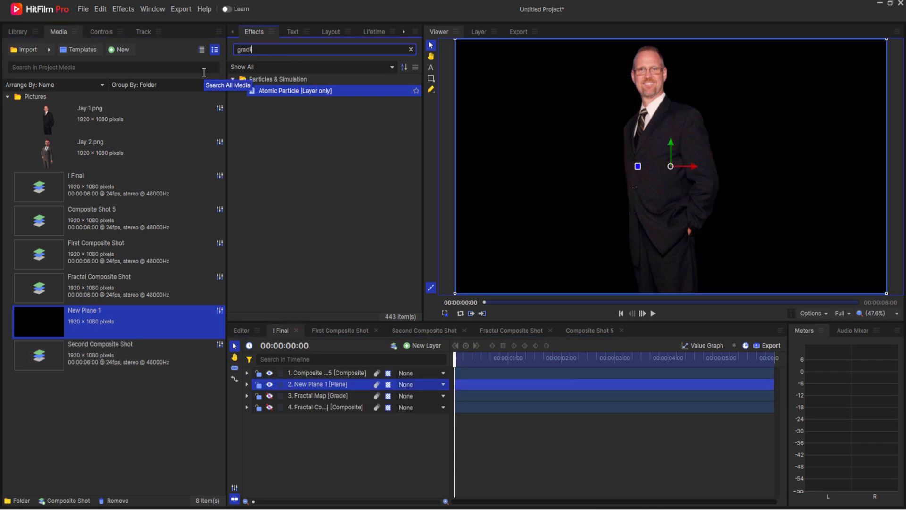
text(e)
double_click(279, 102)
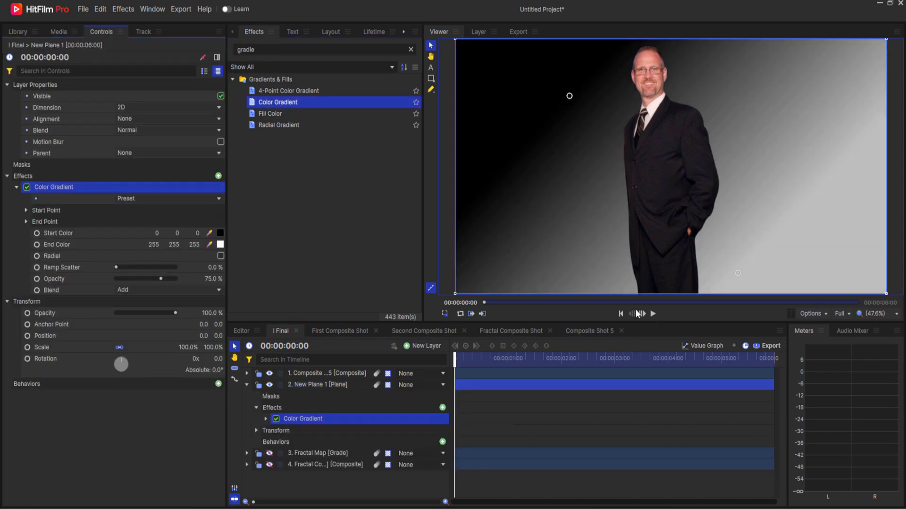
click(274, 435)
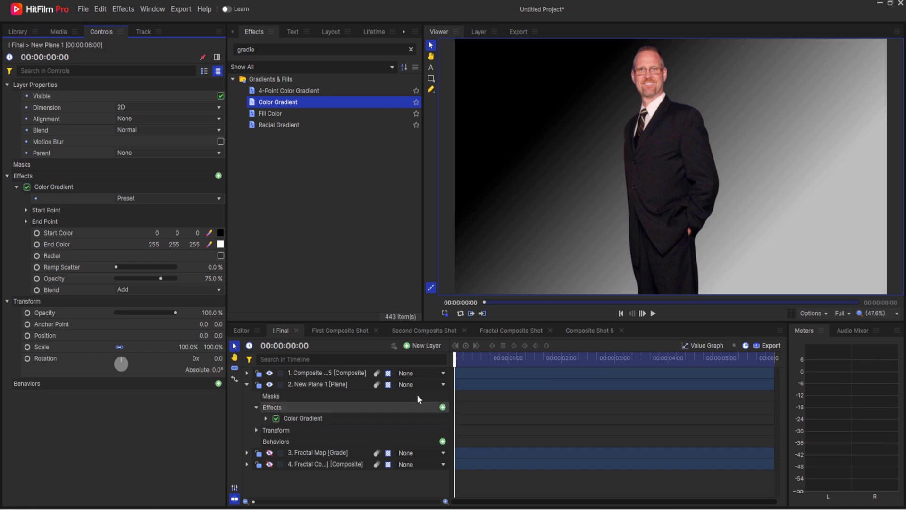
click(654, 313)
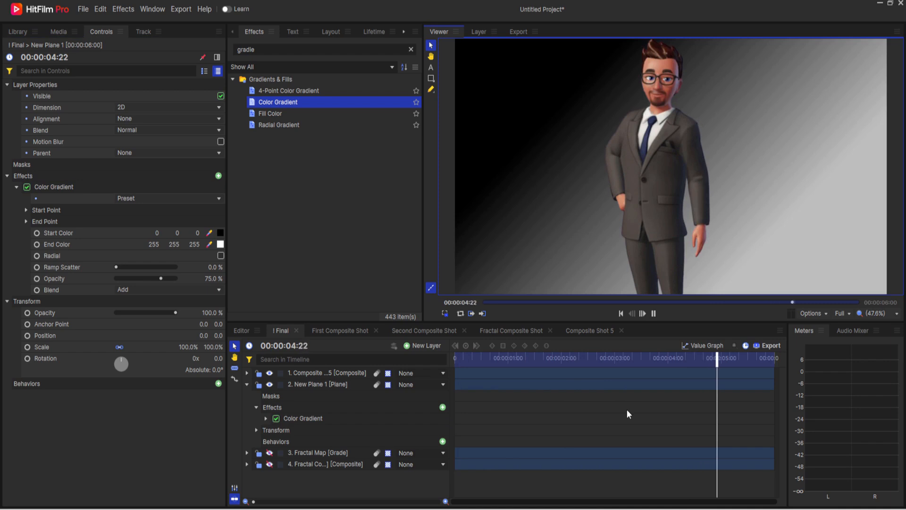
click(653, 313)
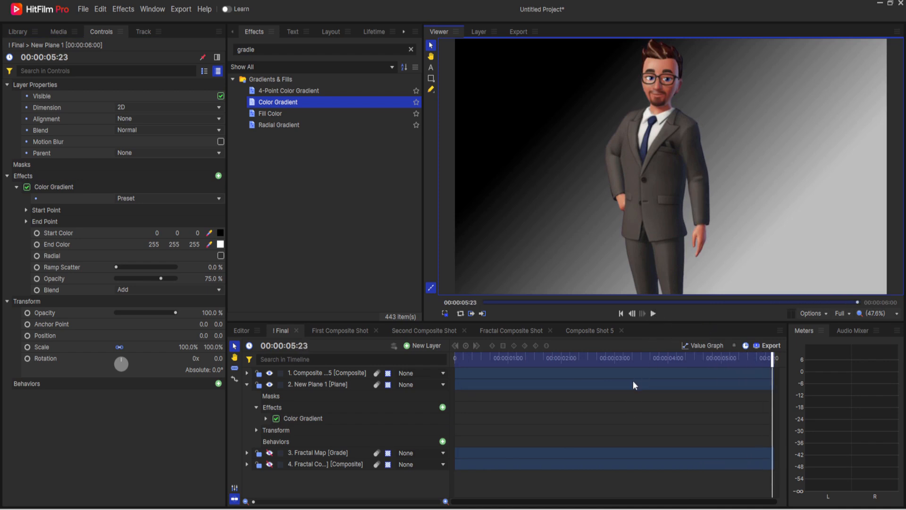
Set the Fractal Disperse Strength to 50 in Composite Shot 5's Atomic Particle effect and play the portrait transition from the start.
click(247, 372)
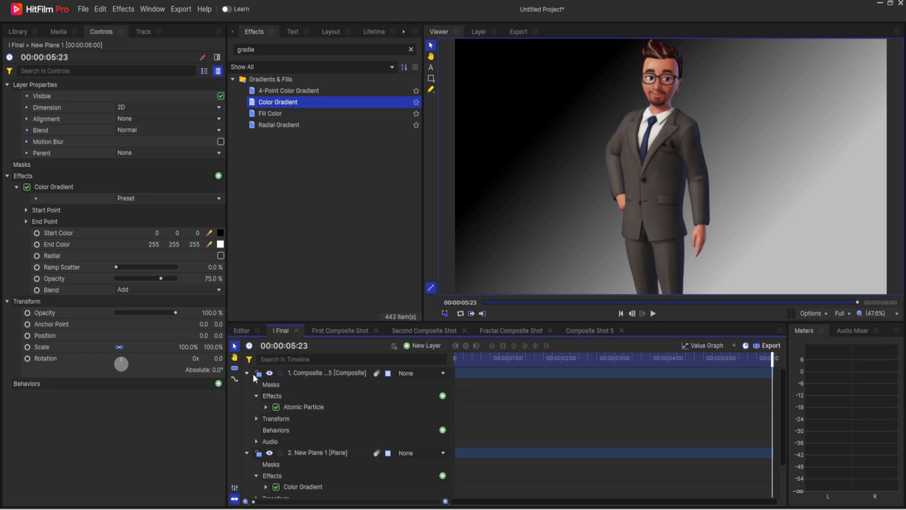
click(302, 406)
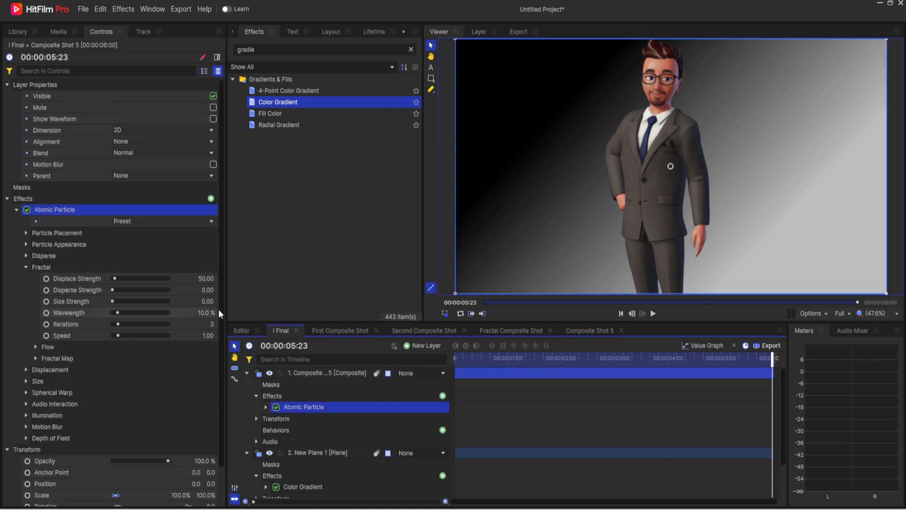
click(206, 288)
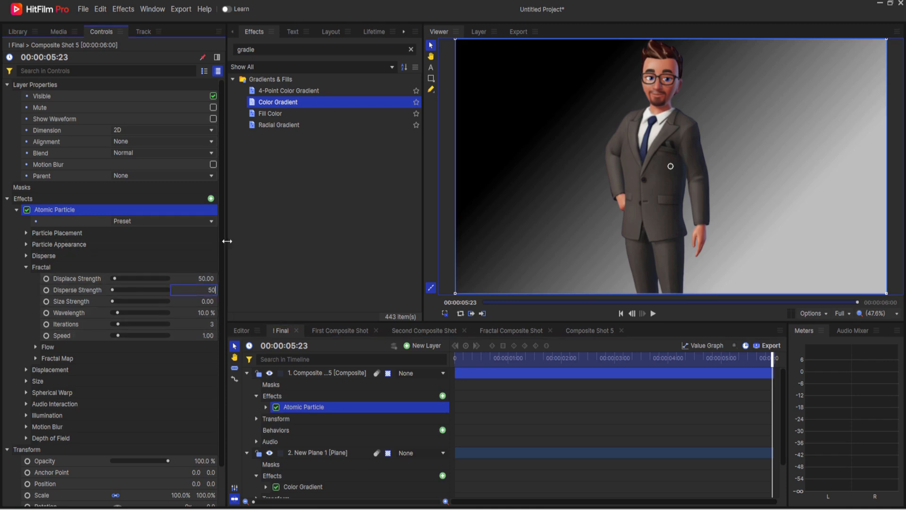
text(50)
key(Return)
click(621, 313)
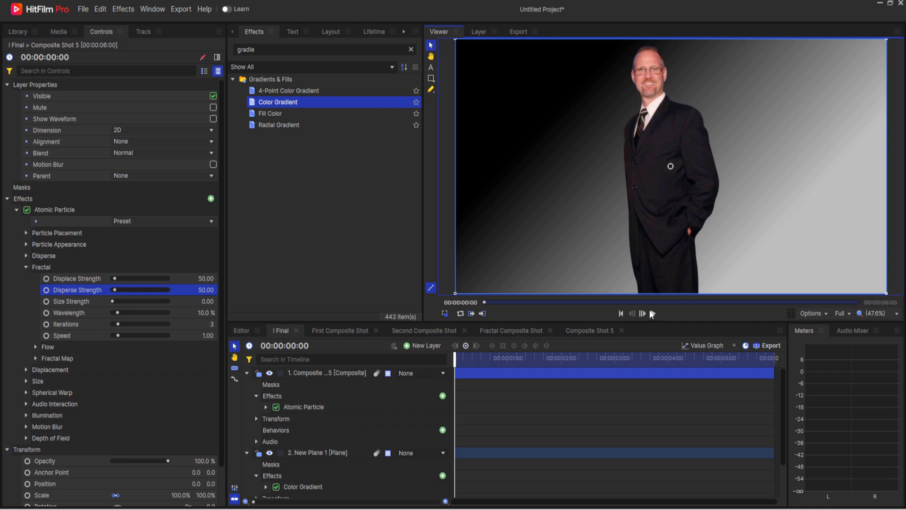
click(653, 314)
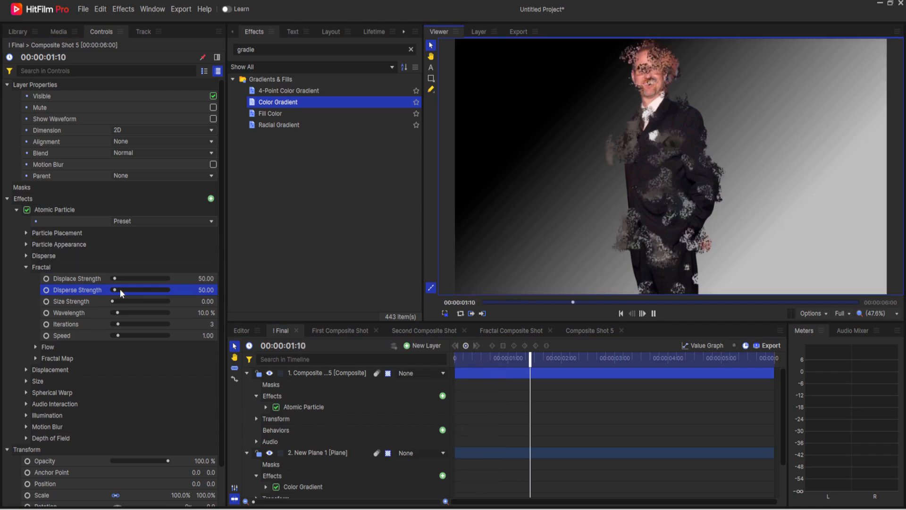